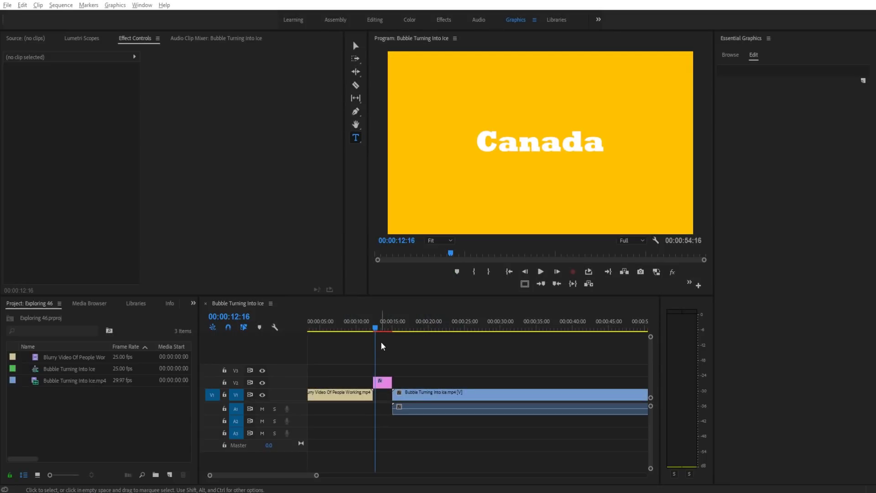
Step: Play back and scrub through the Canada title to review its background colour changes
{"action": "left_click_drag", "start_coordinate": [378, 328], "coordinate": [376, 327]}
{"action": "key", "text": "space"}
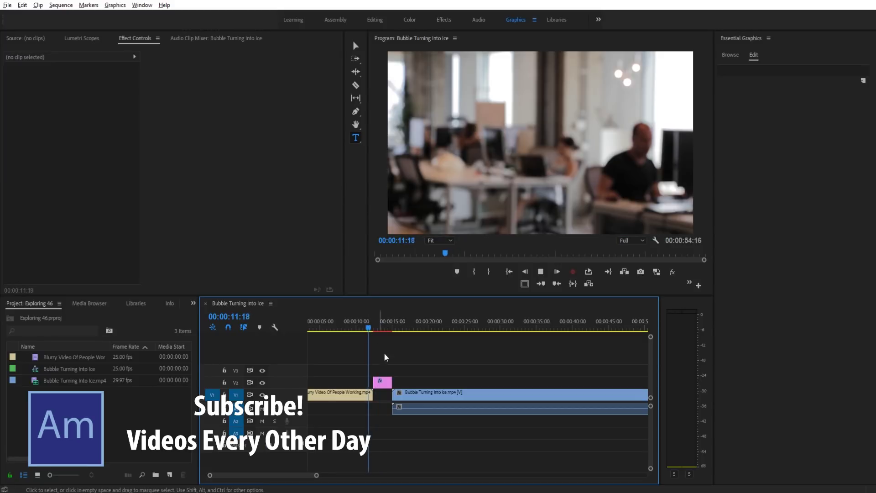
{"action": "mouse_move", "coordinate": [452, 185]}
{"action": "left_mouse_down"}
{"action": "mouse_move", "coordinate": [458, 215]}
{"action": "mouse_move", "coordinate": [516, 217]}
{"action": "left_mouse_up"}
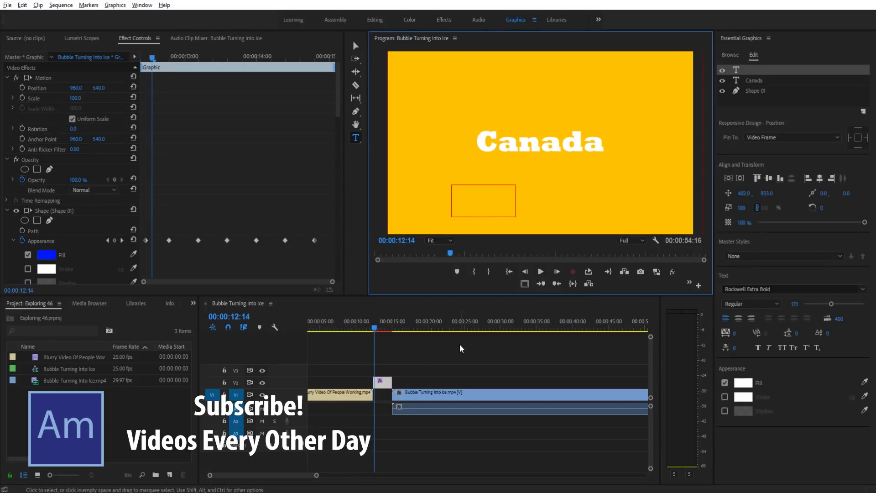
{"action": "left_click", "coordinate": [470, 358]}
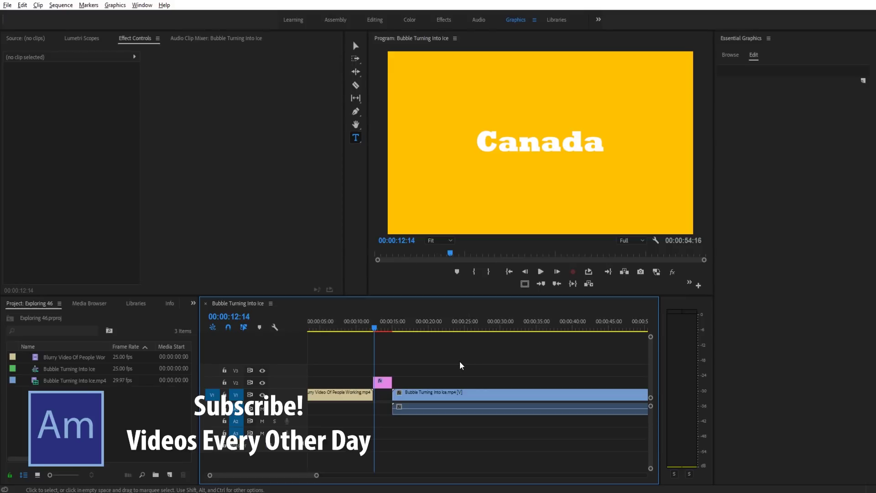
{"action": "left_click", "coordinate": [369, 326]}
{"action": "key", "text": "grave"}
{"action": "key", "text": "space"}
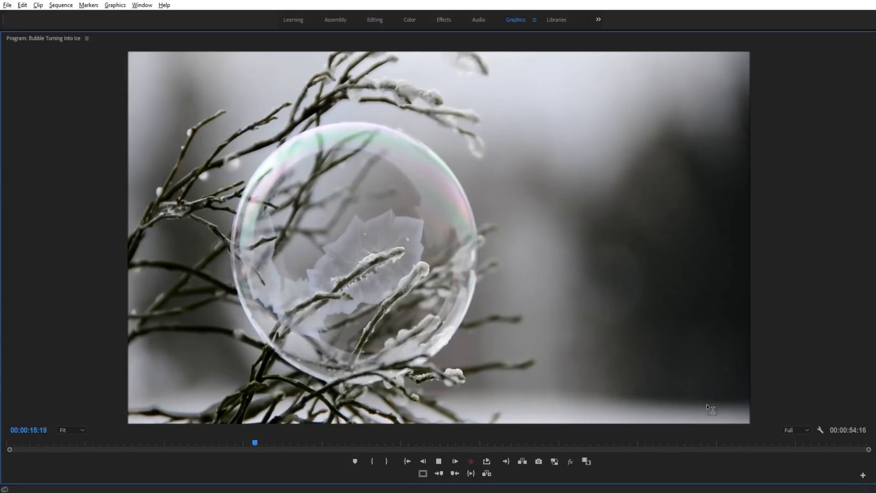
{"action": "key", "text": "grave"}
{"action": "left_click", "coordinate": [376, 325]}
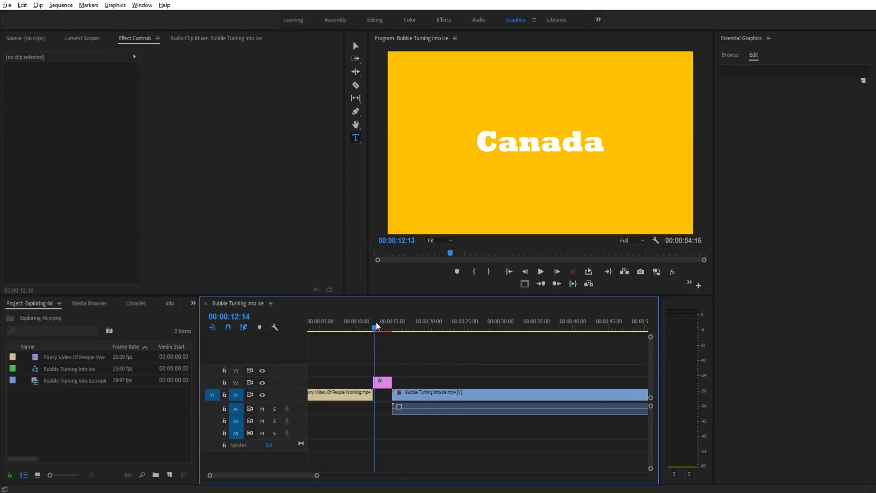
{"action": "left_click_drag", "start_coordinate": [376, 323], "coordinate": [379, 324]}
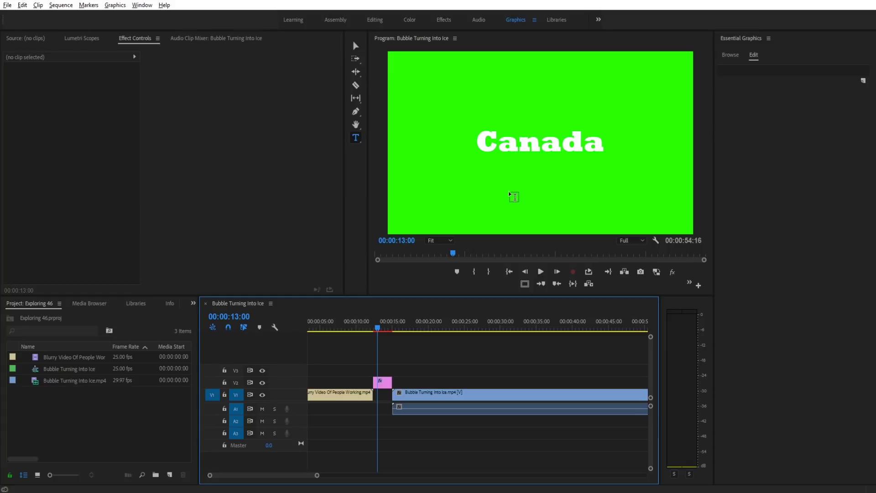
Step: Delete the Canada title clip and add a new rectangle graphic layer
{"action": "left_click", "coordinate": [388, 382]}
{"action": "key", "text": "Delete"}
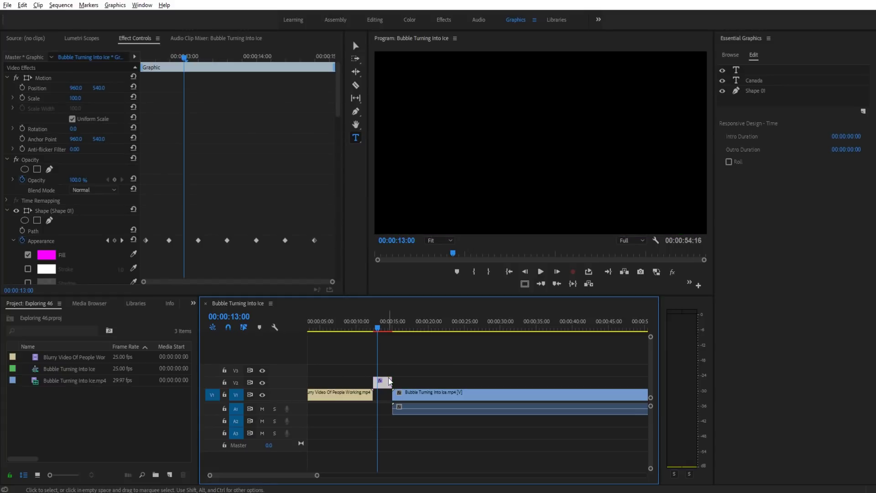
{"action": "left_click", "coordinate": [115, 6]}
{"action": "mouse_move", "coordinate": [144, 43]}
{"action": "left_click", "coordinate": [284, 64]}
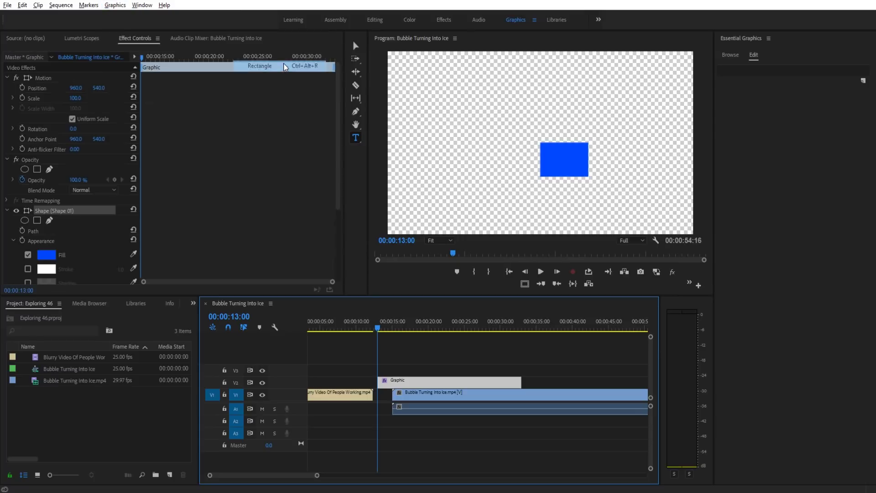
Step: Move the blue rectangle to the top-left corner and stretch it to cover the whole frame
{"action": "left_click", "coordinate": [356, 46]}
{"action": "left_click_drag", "start_coordinate": [572, 155], "coordinate": [403, 59]}
{"action": "left_click_drag", "start_coordinate": [434, 84], "coordinate": [696, 241]}
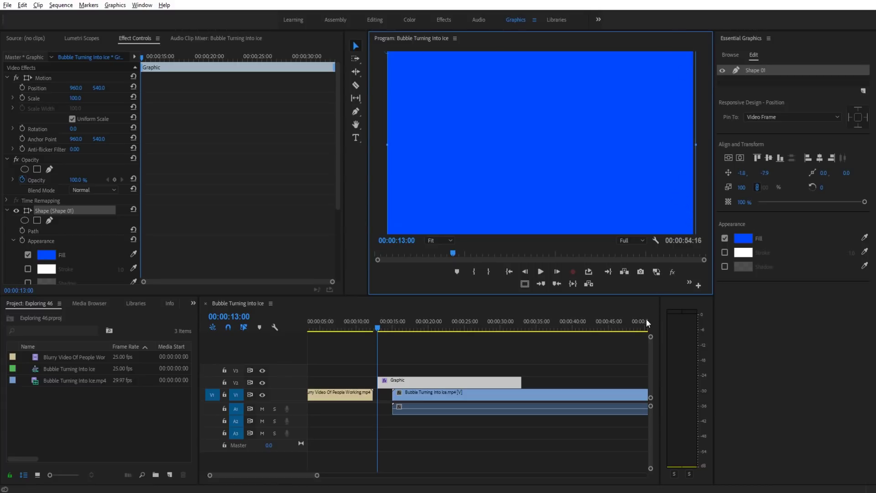
Step: Set the rectangle fill to saturated orange FF5A00 and shift the graphic clip slightly earlier
{"action": "left_click", "coordinate": [749, 234]}
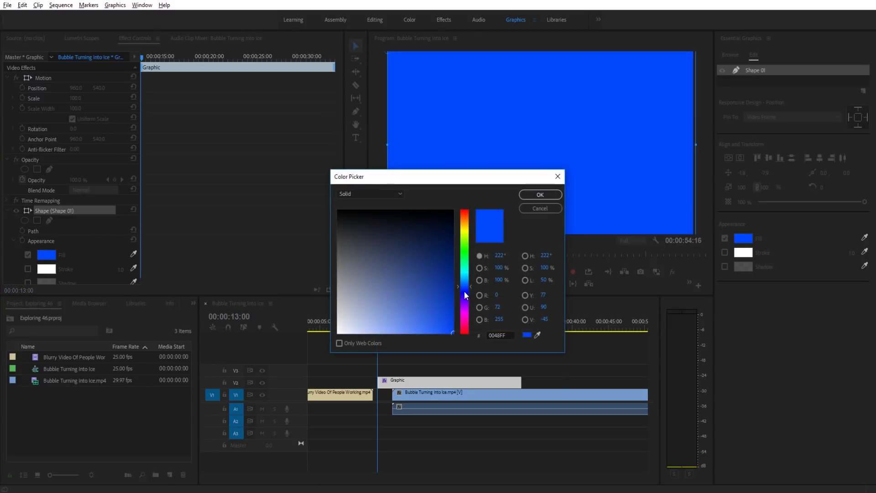
{"action": "left_click_drag", "start_coordinate": [465, 291], "coordinate": [462, 217]}
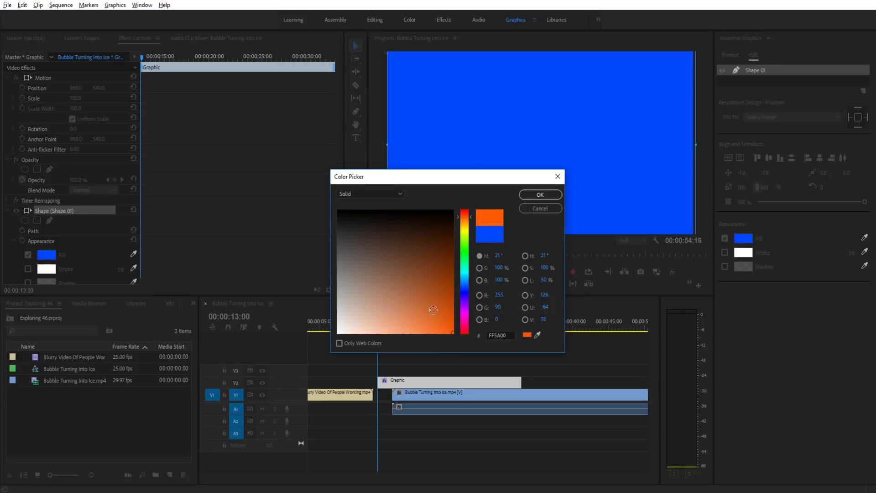
{"action": "left_click", "coordinate": [387, 324]}
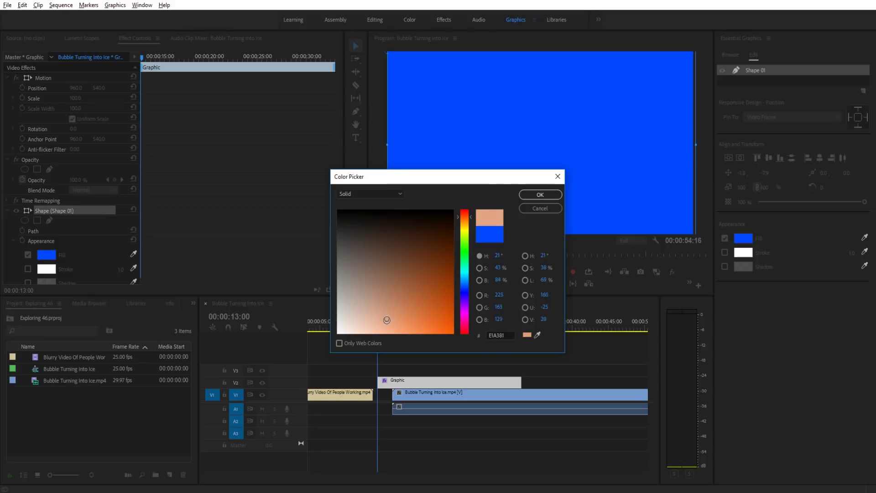
{"action": "mouse_move", "coordinate": [387, 323]}
{"action": "left_mouse_down"}
{"action": "mouse_move", "coordinate": [401, 317]}
{"action": "mouse_move", "coordinate": [479, 345]}
{"action": "left_mouse_up"}
{"action": "left_click", "coordinate": [540, 195]}
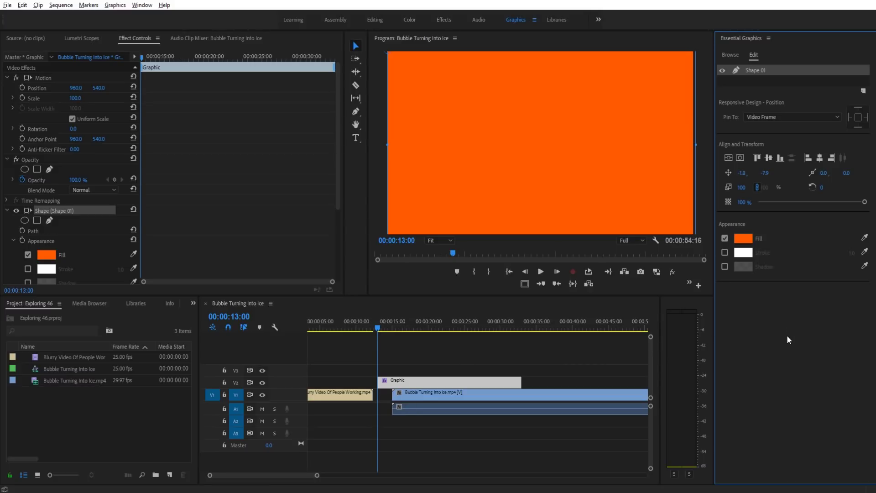
{"action": "left_click_drag", "start_coordinate": [417, 383], "coordinate": [414, 384]}
Step: Create a text layer on the orange frame reading 'Rhode Island'
{"action": "left_click_drag", "start_coordinate": [368, 328], "coordinate": [378, 329]}
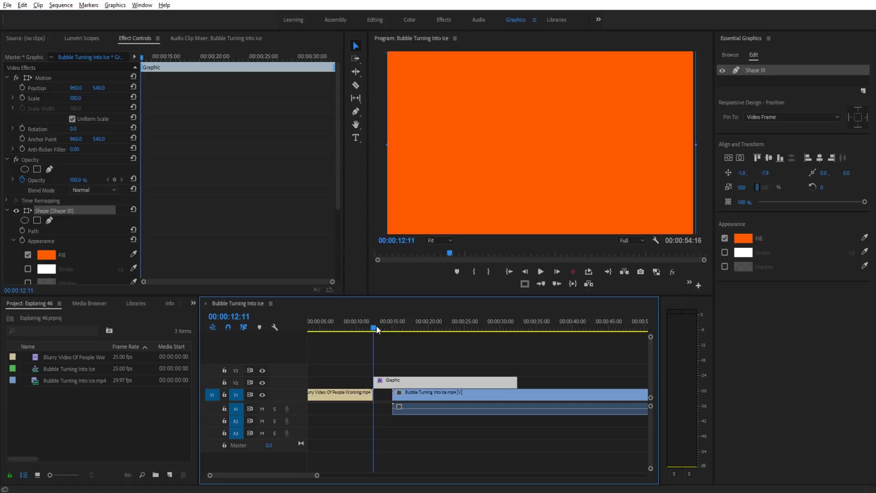
{"action": "left_click", "coordinate": [359, 138]}
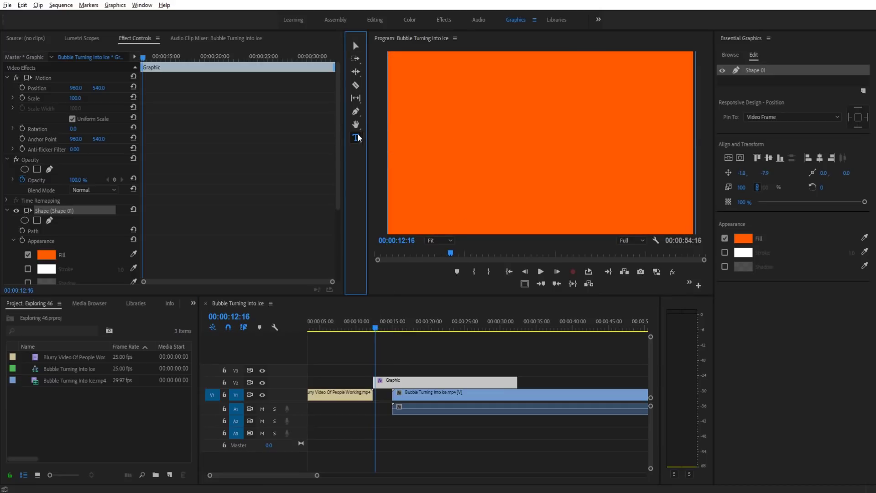
{"action": "left_click", "coordinate": [402, 385]}
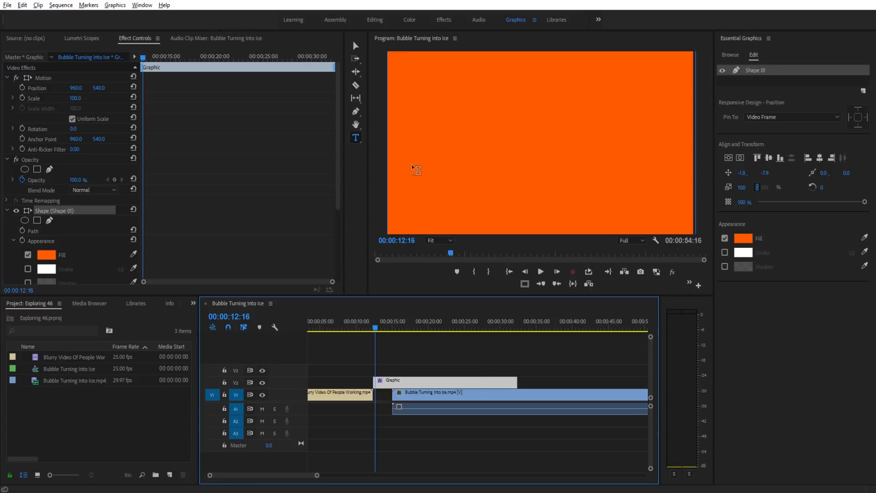
{"action": "left_click", "coordinate": [413, 363]}
{"action": "left_click", "coordinate": [458, 117]}
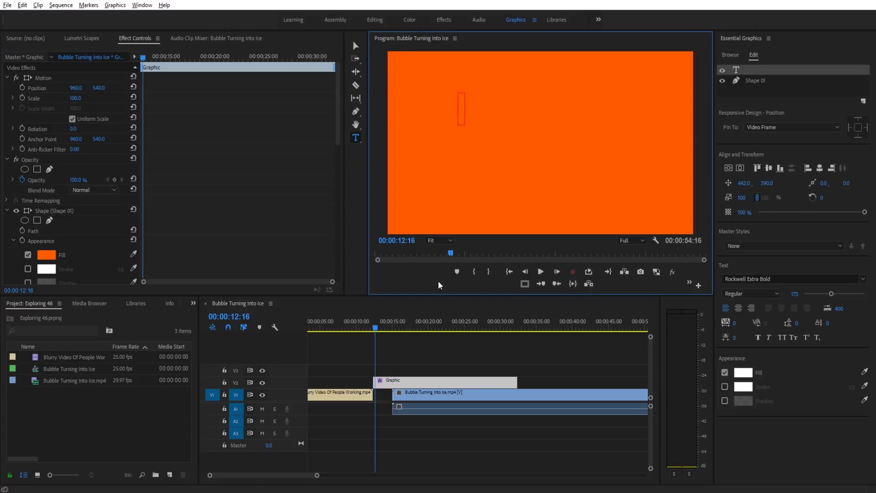
{"action": "left_click", "coordinate": [775, 86]}
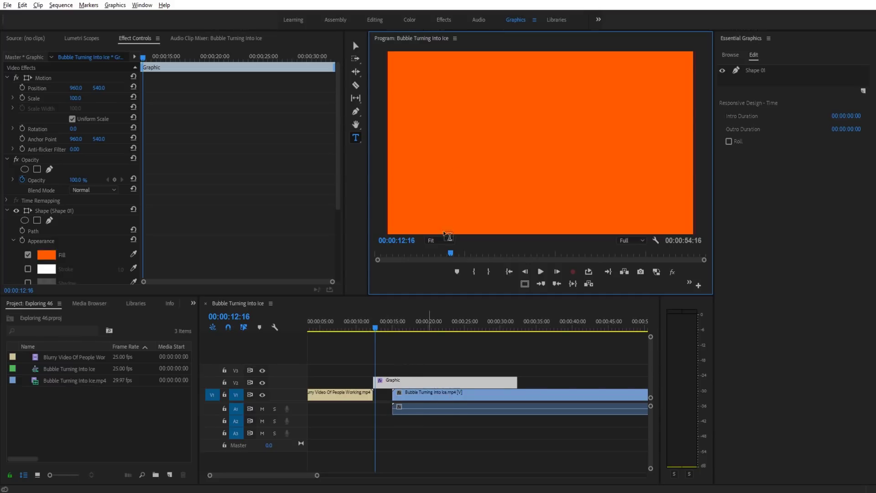
{"action": "left_click", "coordinate": [459, 151]}
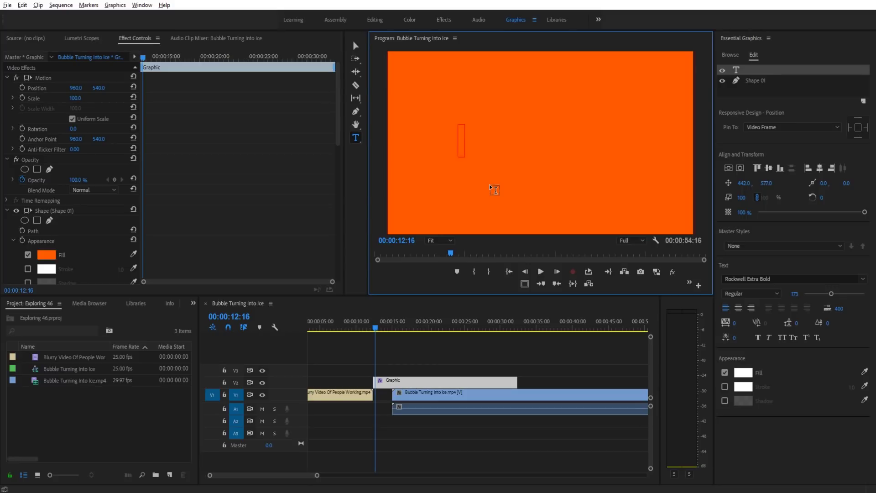
{"action": "type", "text": "R"}
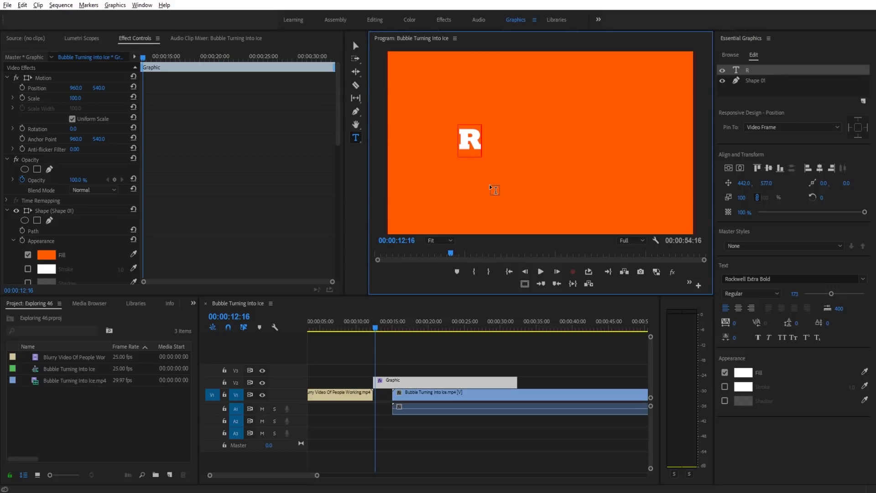
{"action": "type", "text": "hode Island"}
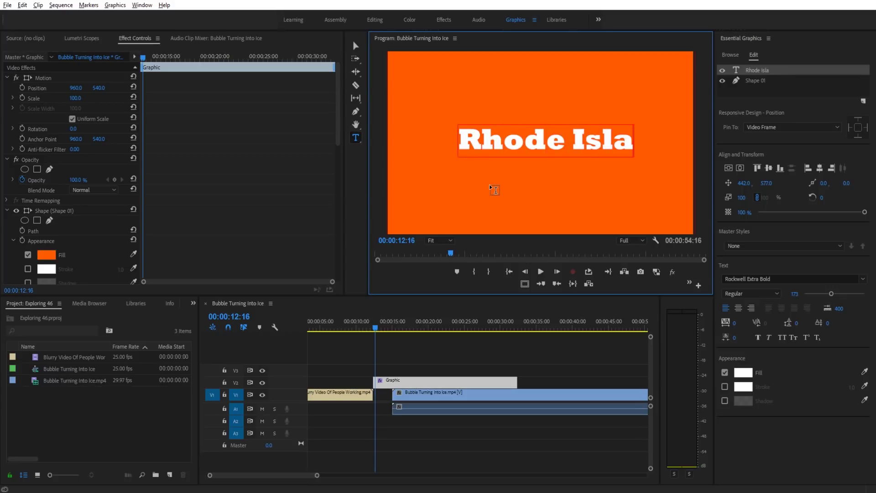
Step: Align the Rhode Island text layer to the horizontal and vertical centre of the frame
{"action": "left_click", "coordinate": [356, 45]}
{"action": "left_click_drag", "start_coordinate": [583, 142], "coordinate": [553, 136]}
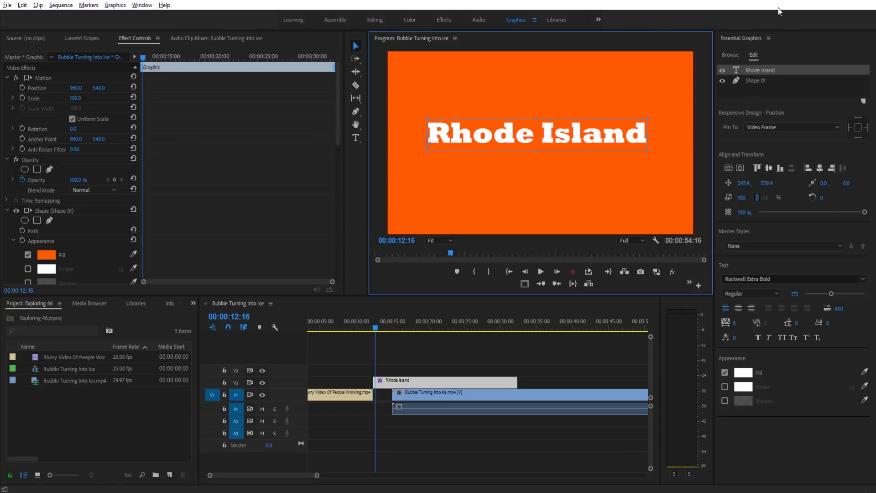
{"action": "left_click", "coordinate": [758, 72]}
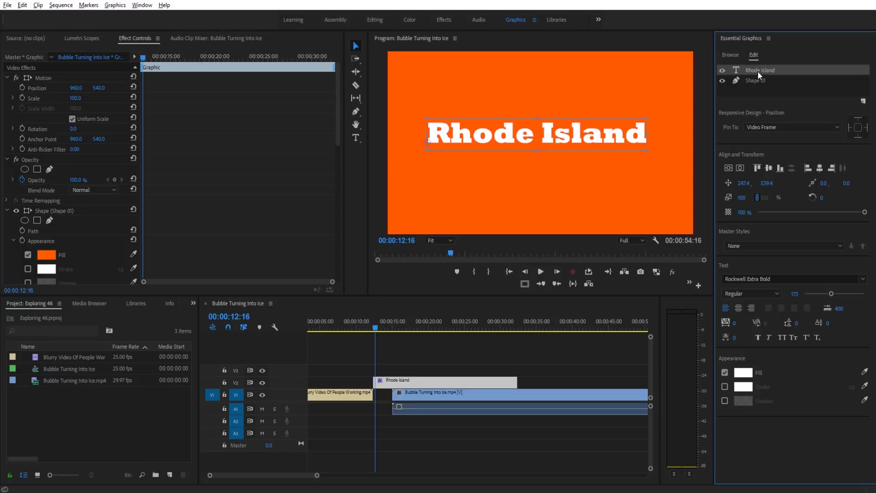
{"action": "left_click", "coordinate": [741, 169]}
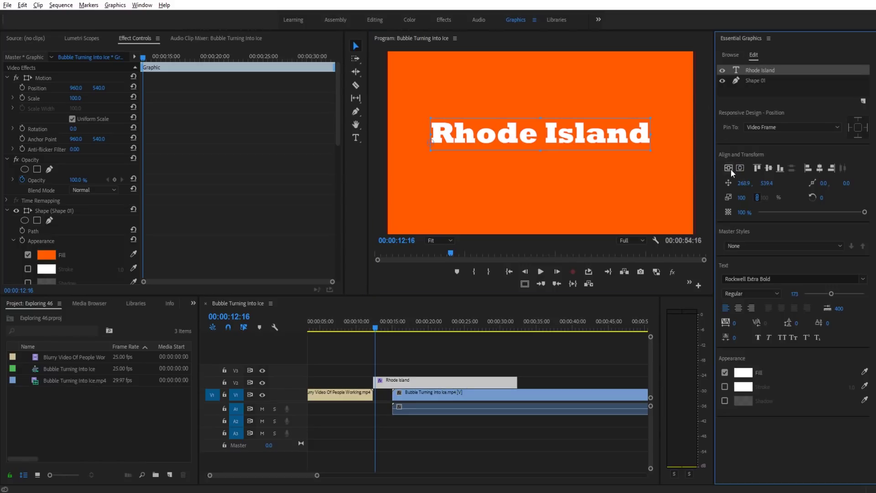
{"action": "left_click", "coordinate": [730, 169]}
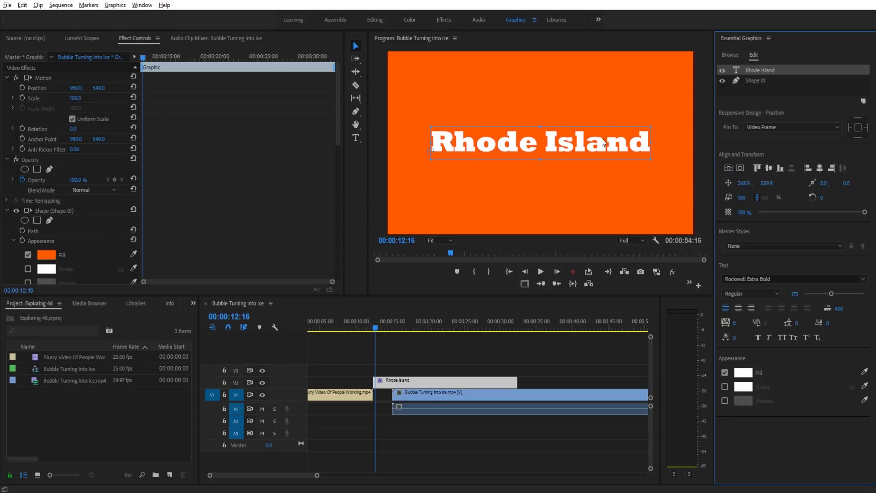
Step: Give the Rhode Island title centred text alignment and re-centre it horizontally at 956.4, 589.9
{"action": "double_click", "coordinate": [553, 136]}
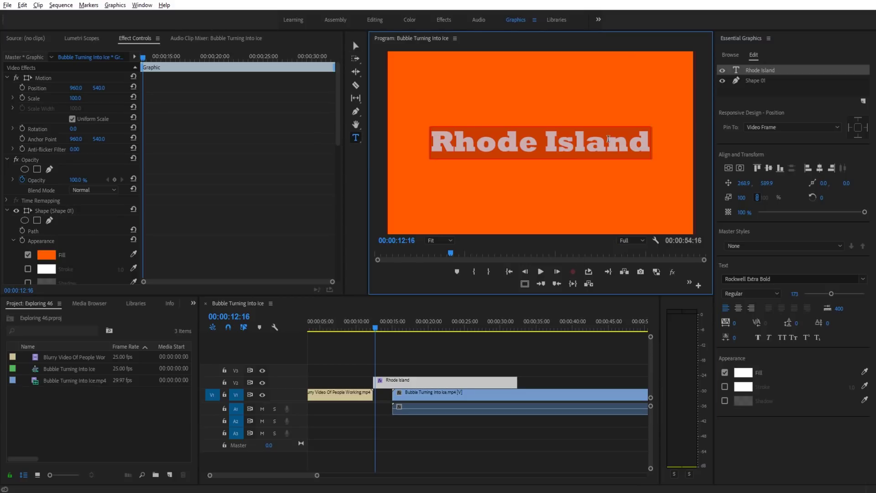
{"action": "left_click", "coordinate": [633, 139]}
{"action": "type", "text": "sd d"}
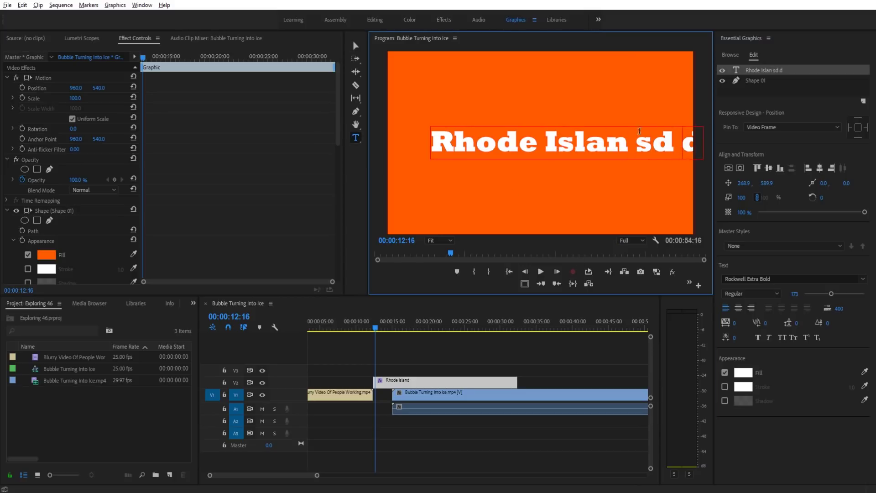
{"action": "key", "text": "BackSpace"}
{"action": "key", "text": "BackSpace"}
{"action": "key", "text": "BackSpace"}
{"action": "key", "text": "BackSpace"}
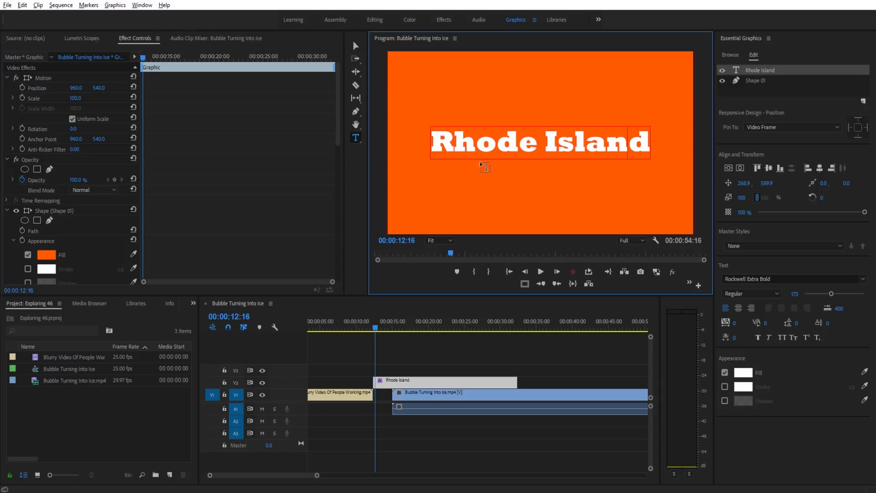
{"action": "left_click", "coordinate": [355, 45]}
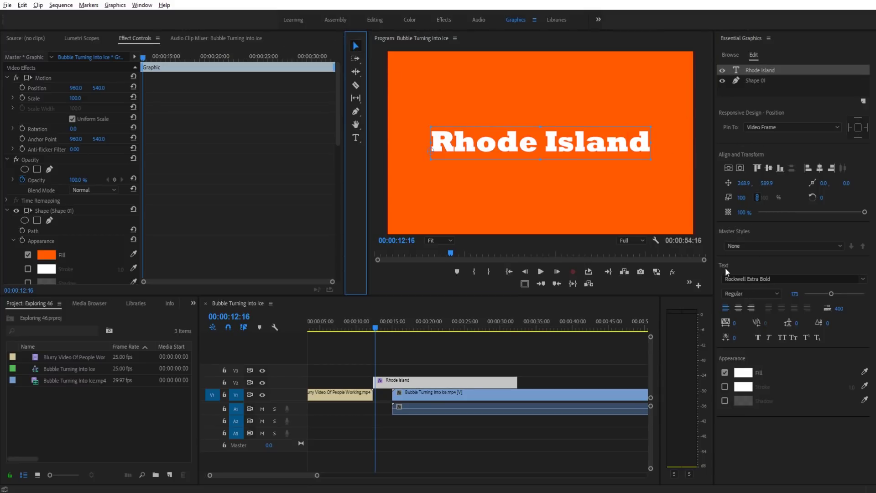
{"action": "left_click", "coordinate": [737, 311]}
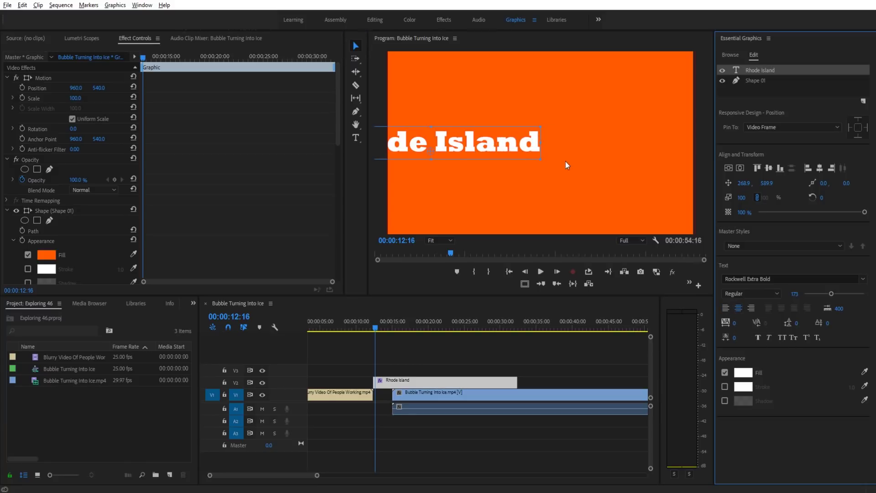
{"action": "left_click", "coordinate": [739, 168]}
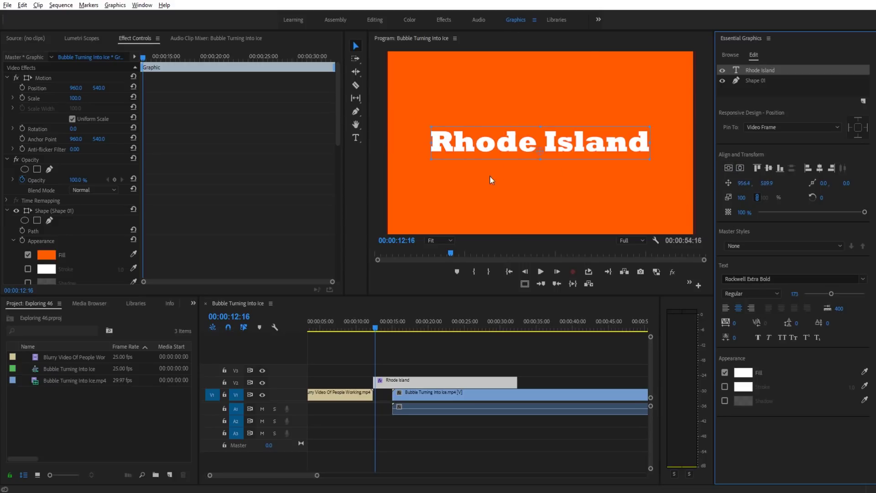
Step: Replace the title text with 'NEW YORK' in capitals
{"action": "double_click", "coordinate": [556, 141]}
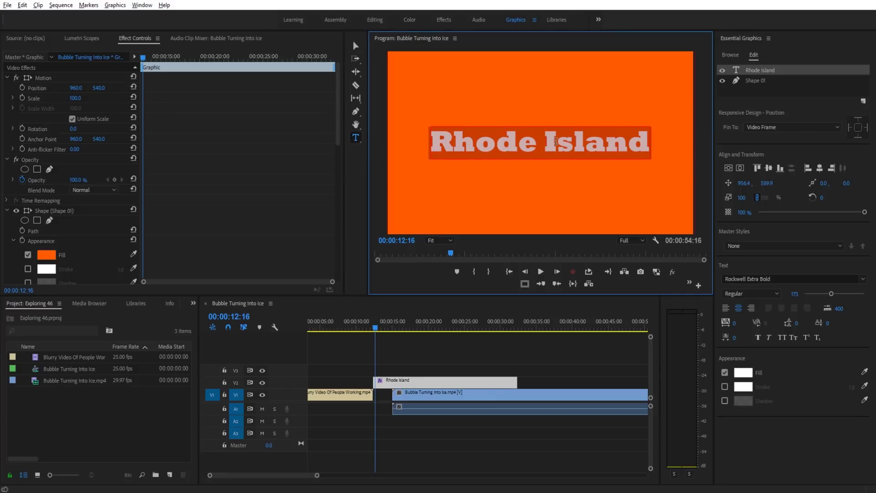
{"action": "type", "text": "New"}
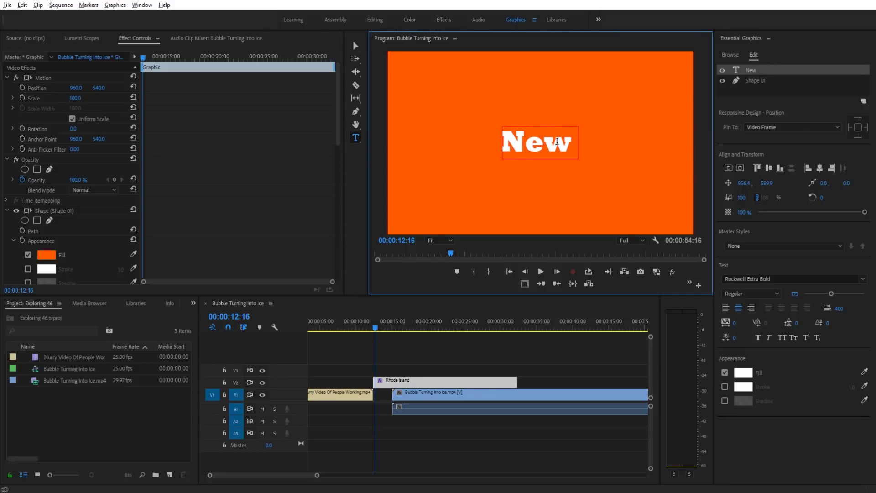
{"action": "type", "text": " York"}
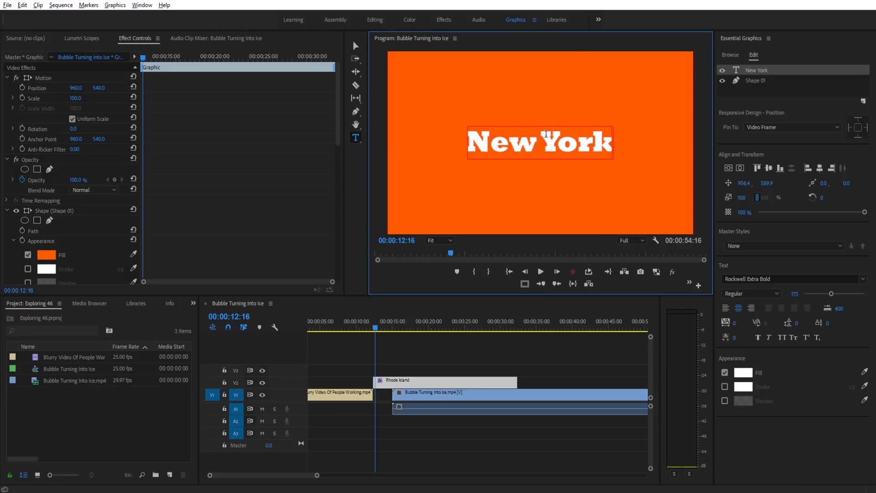
{"action": "left_click_drag", "start_coordinate": [607, 144], "coordinate": [466, 148]}
{"action": "type", "text": "NEW"}
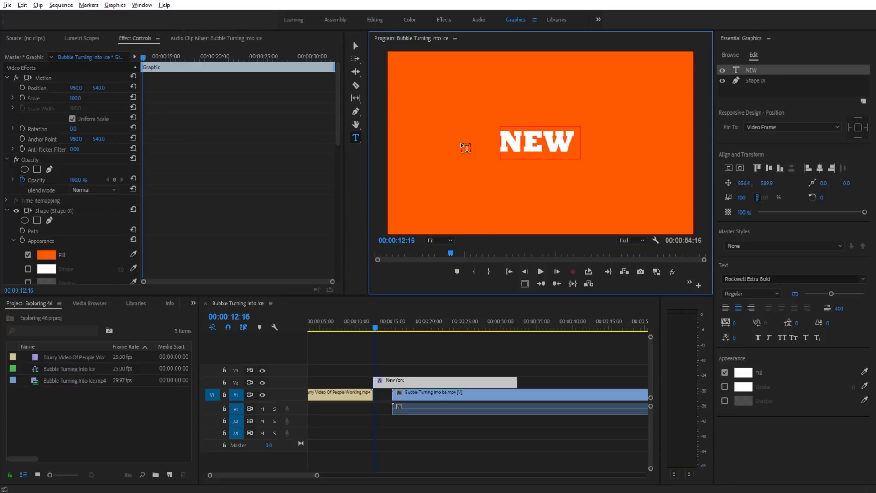
{"action": "type", "text": " YORK"}
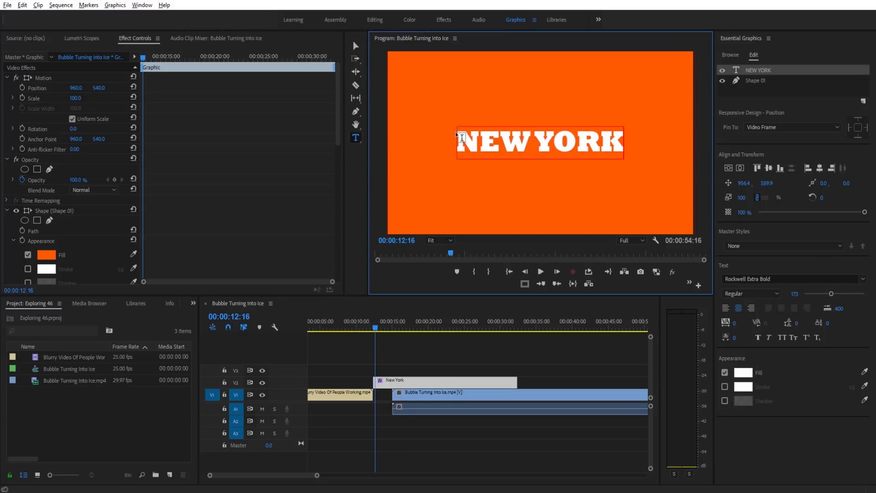
Step: Set the NEW YORK title in the Showcard Gothic font
{"action": "left_click", "coordinate": [863, 279]}
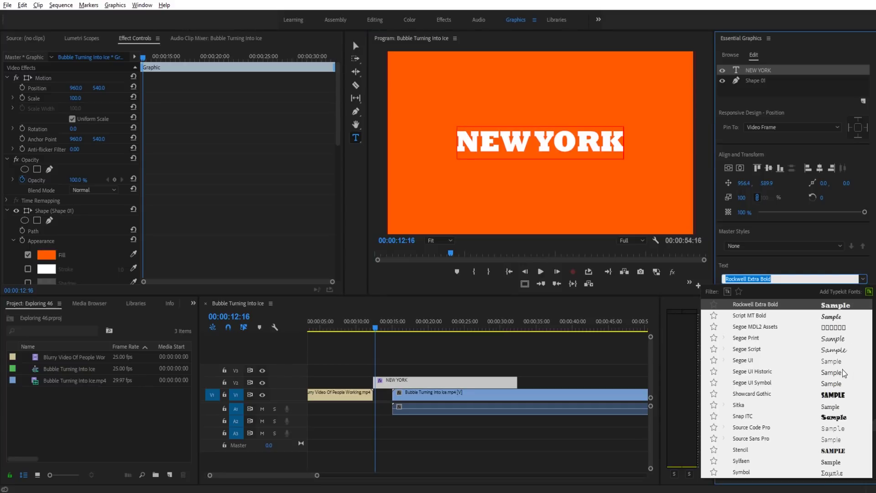
{"action": "scroll", "coordinate": [840, 366], "scroll_direction": "down", "scroll_amount": 2}
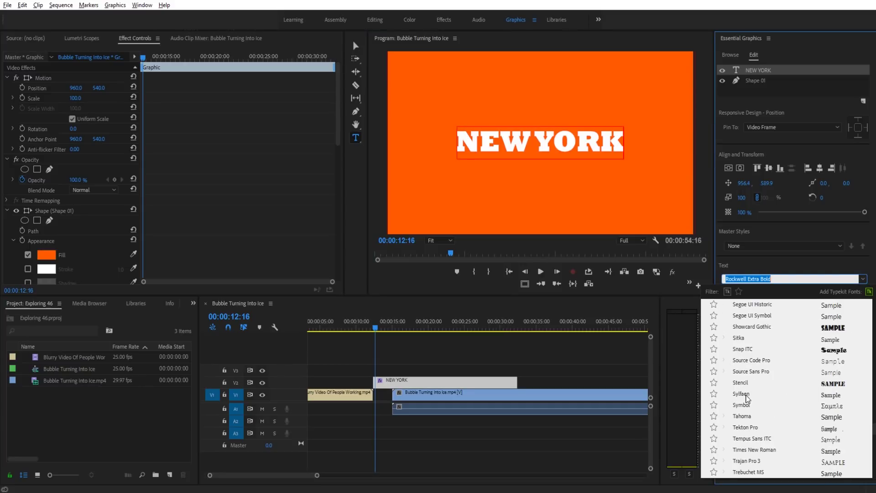
{"action": "scroll", "coordinate": [835, 401], "scroll_direction": "down", "scroll_amount": 1}
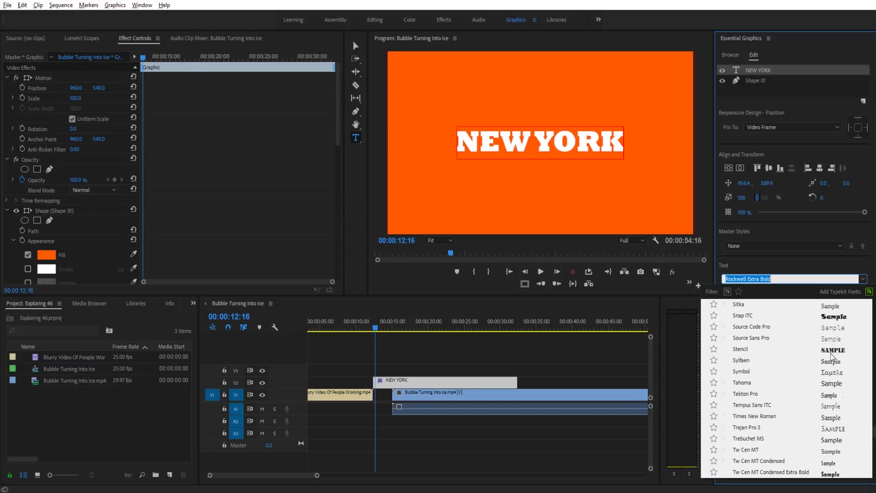
{"action": "double_click", "coordinate": [492, 147]}
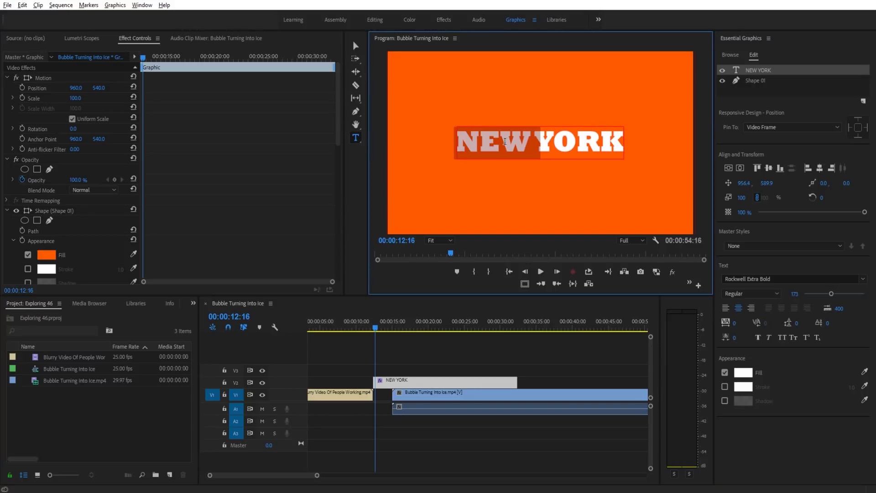
{"action": "left_click", "coordinate": [862, 279]}
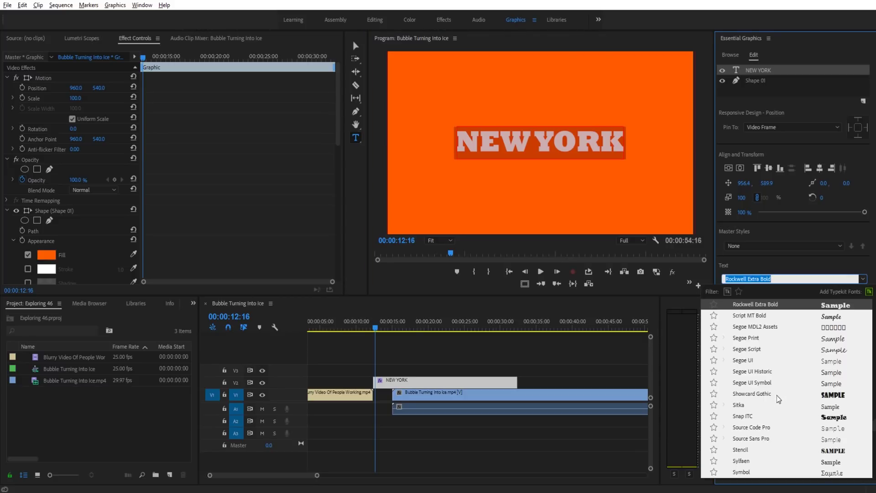
{"action": "left_click", "coordinate": [777, 395]}
{"action": "left_click", "coordinate": [356, 45]}
{"action": "left_click", "coordinate": [560, 333]}
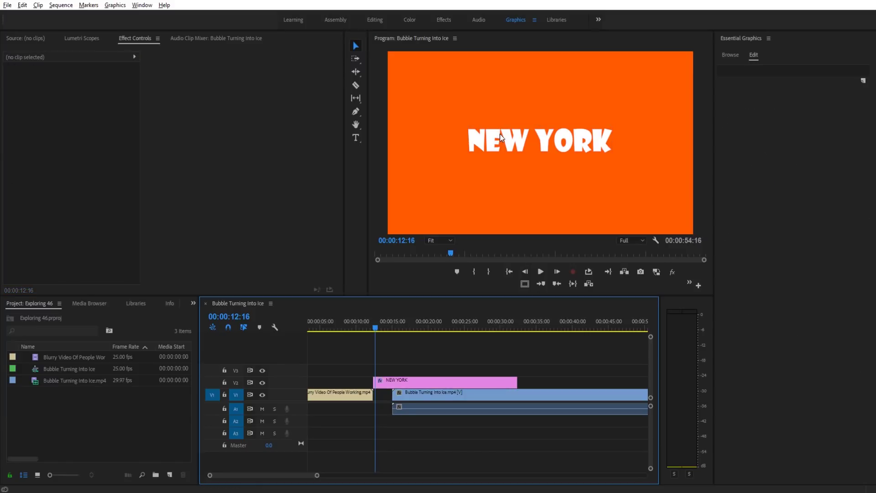
Step: Rename the NEW YORK graphic's Shape 01 layer to 'Background'
{"action": "left_click_drag", "start_coordinate": [497, 142], "coordinate": [497, 143]}
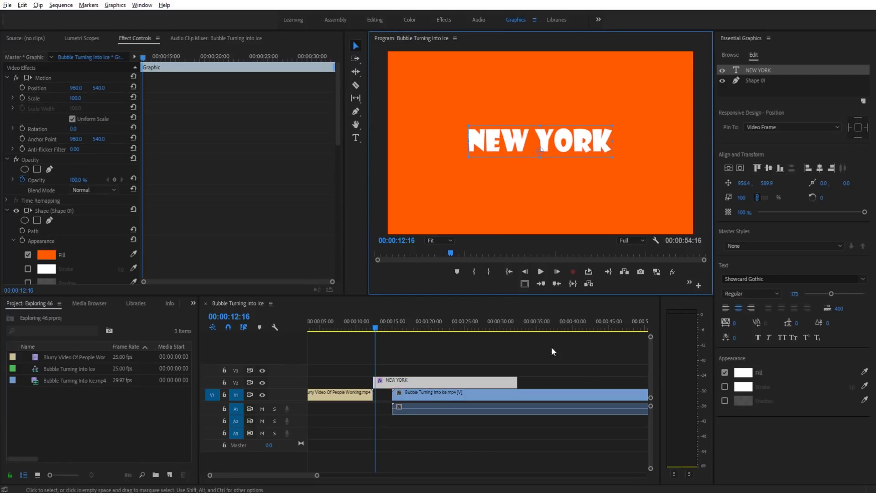
{"action": "left_click", "coordinate": [387, 357]}
{"action": "left_click", "coordinate": [391, 379]}
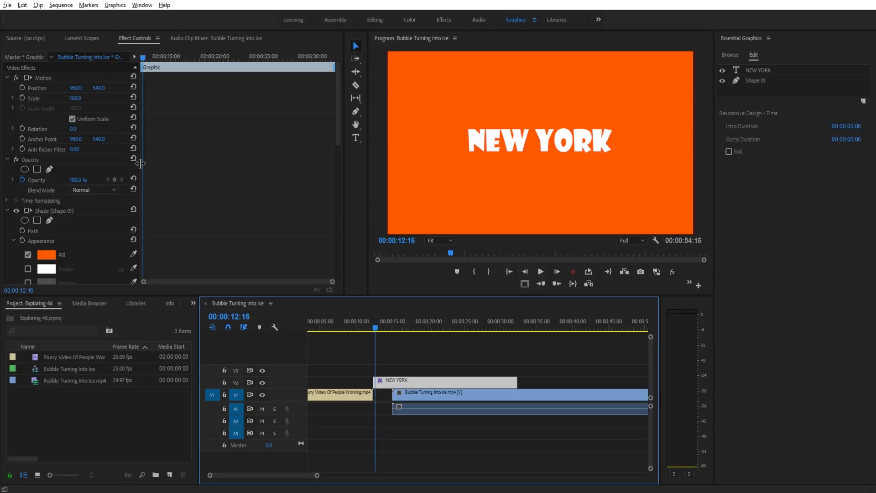
{"action": "scroll", "coordinate": [97, 269], "scroll_direction": "down", "scroll_amount": 3}
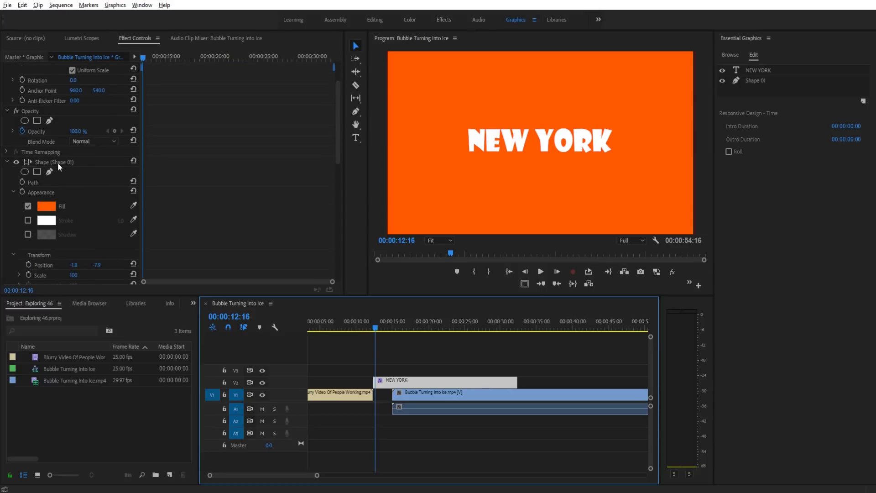
{"action": "left_click", "coordinate": [49, 162]}
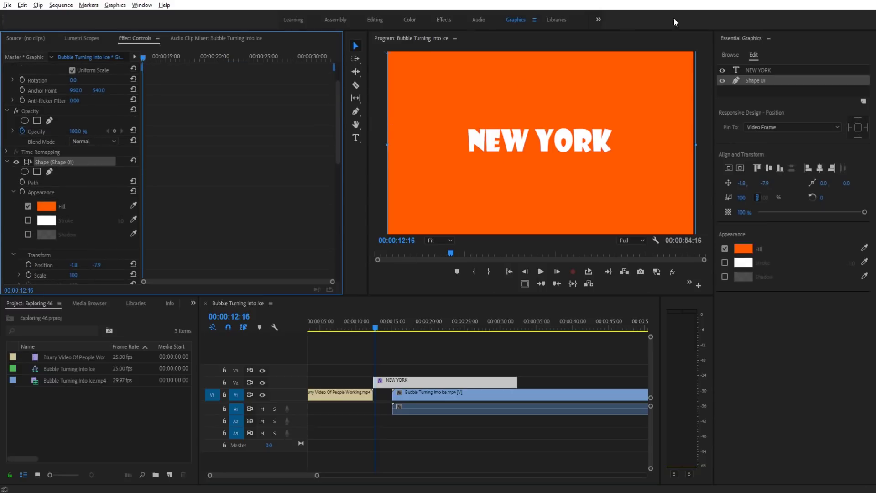
{"action": "right_click", "coordinate": [751, 79]}
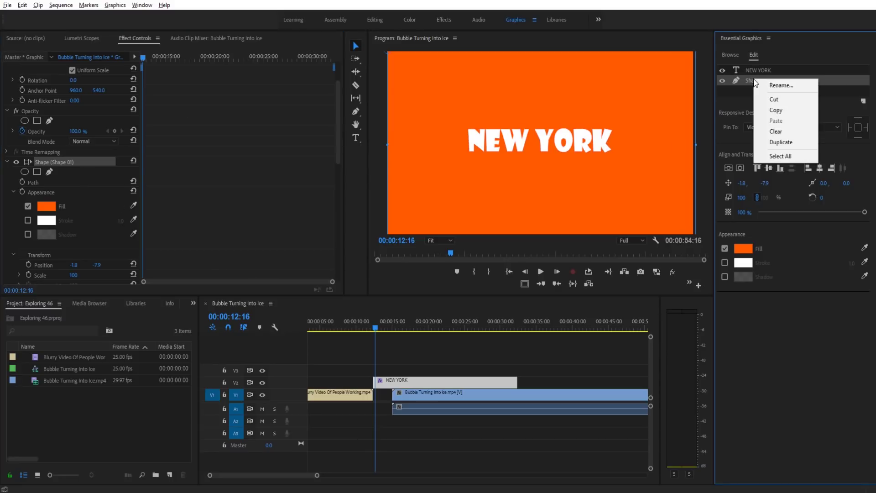
{"action": "left_click", "coordinate": [771, 86]}
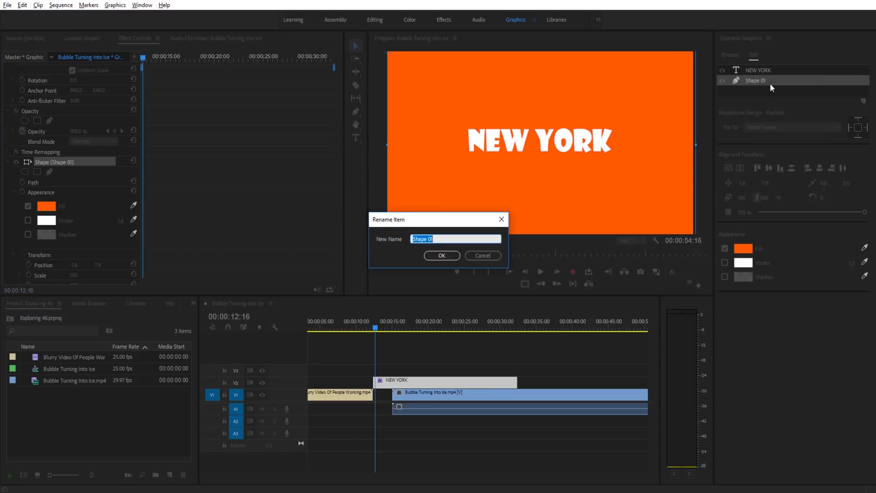
{"action": "type", "text": "Background"}
{"action": "key", "text": "Return"}
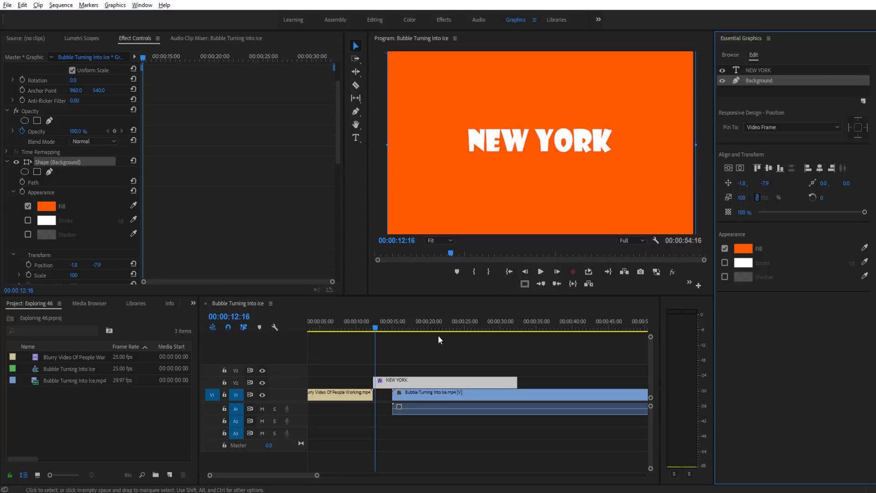
Step: Enable the Appearance stopwatch at 00:00:12:10, then open the Fill colour picker at 00:00:12:20
{"action": "scroll", "coordinate": [403, 375], "scroll_direction": "up", "scroll_amount": 2}
{"action": "scroll", "coordinate": [242, 475], "scroll_direction": "up", "scroll_amount": 3}
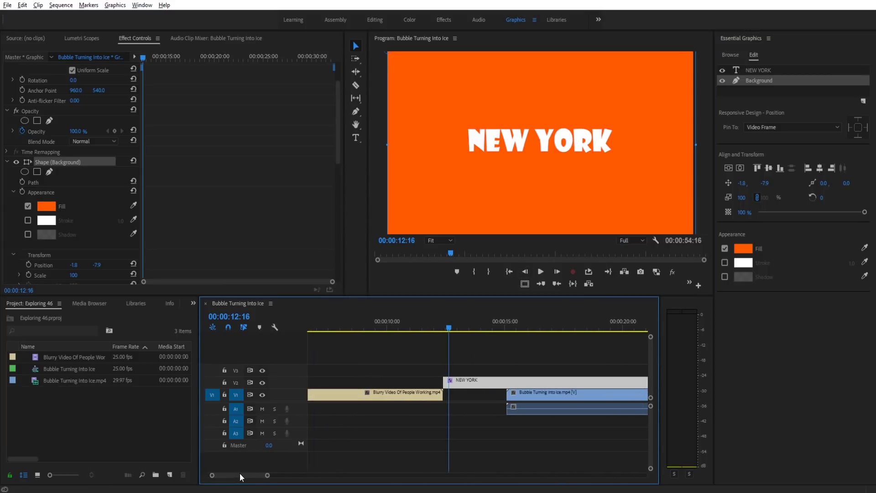
{"action": "left_click_drag", "start_coordinate": [360, 327], "coordinate": [355, 328]}
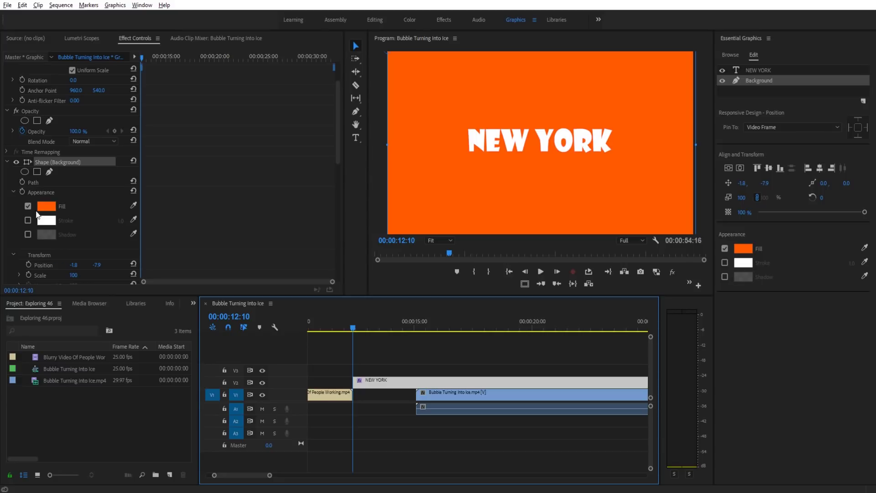
{"action": "left_click", "coordinate": [23, 193]}
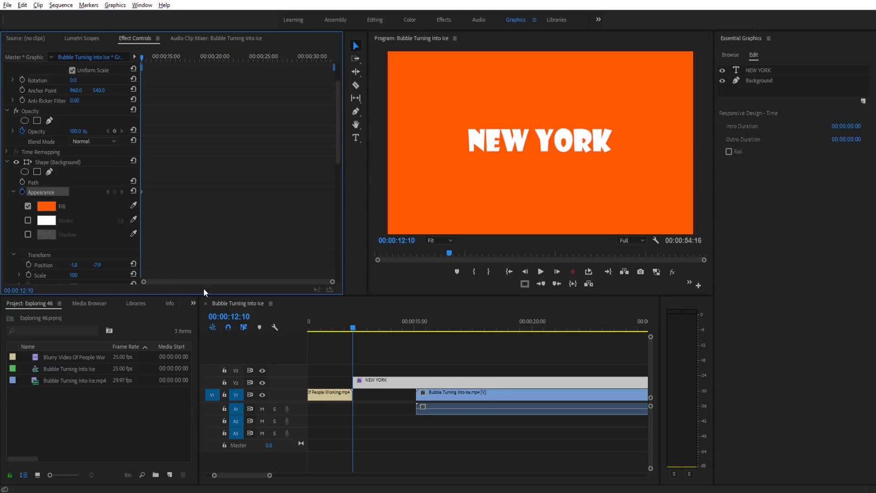
{"action": "left_click", "coordinate": [557, 272]}
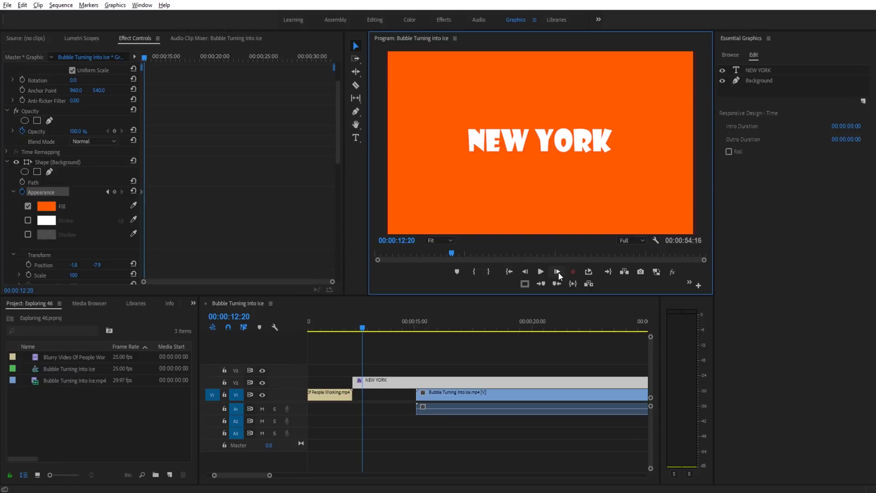
{"action": "left_click", "coordinate": [45, 206]}
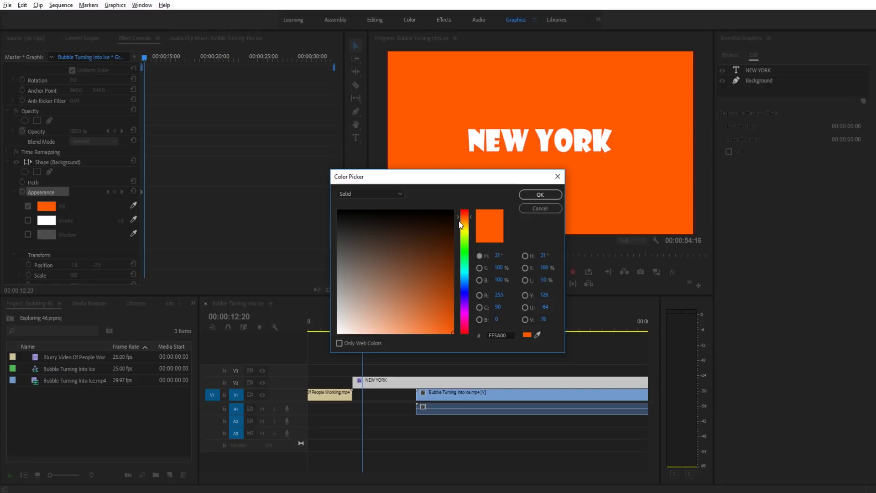
Step: Set the background fill to lime green at 00:00:12:20
{"action": "left_click", "coordinate": [464, 251]}
{"action": "left_click_drag", "start_coordinate": [464, 274], "coordinate": [474, 239]}
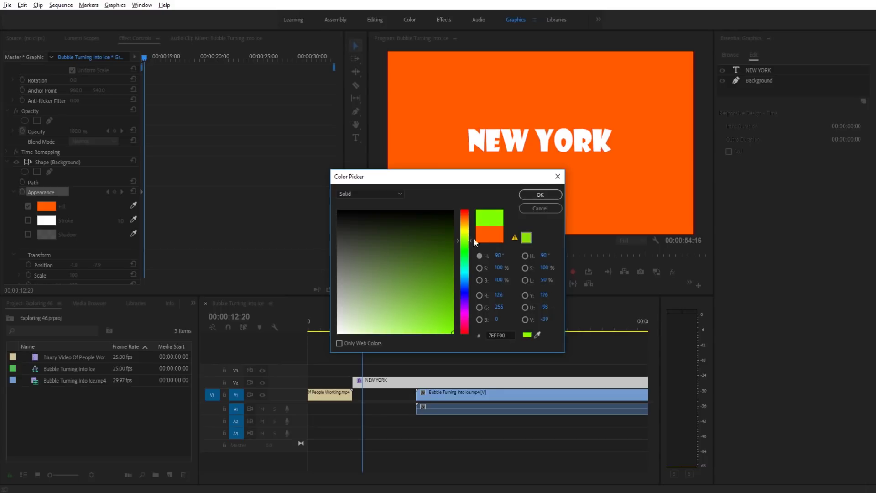
{"action": "left_click", "coordinate": [533, 197]}
Step: At 00:00:13:05, change the background fill to cyan 00FFFC
{"action": "left_click", "coordinate": [563, 271]}
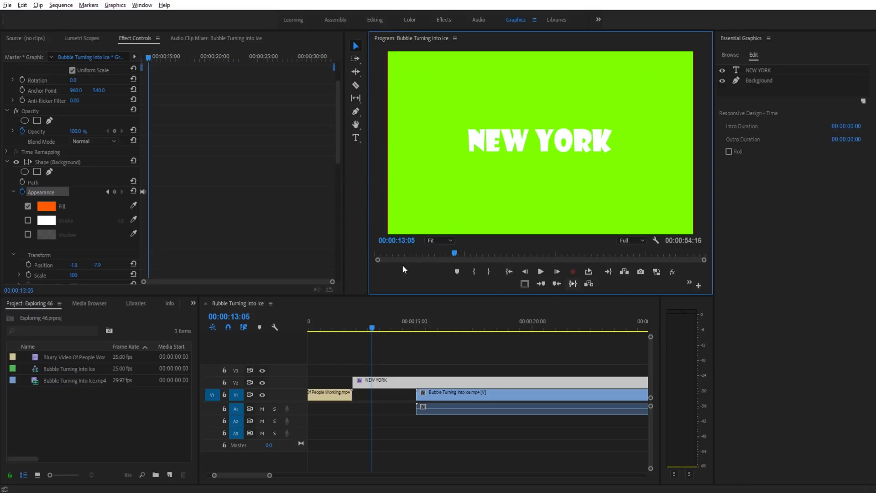
{"action": "left_click", "coordinate": [46, 206]}
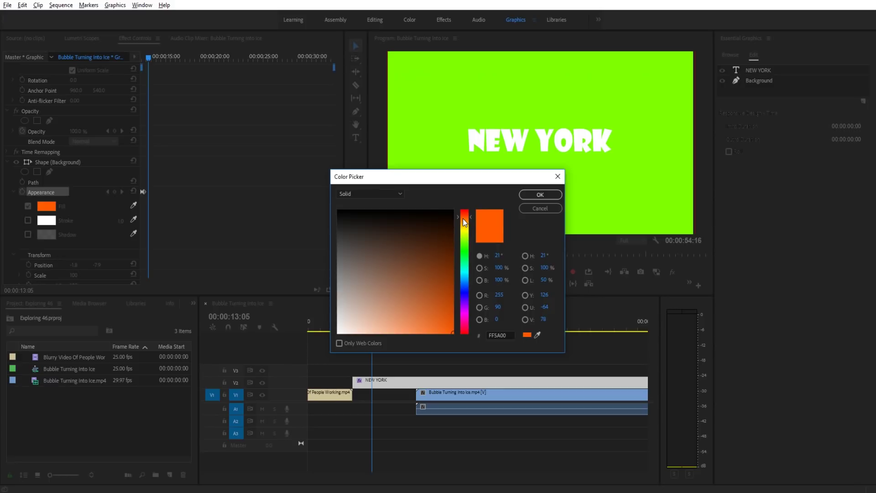
{"action": "left_click_drag", "start_coordinate": [463, 219], "coordinate": [465, 272]}
{"action": "left_click", "coordinate": [538, 195]}
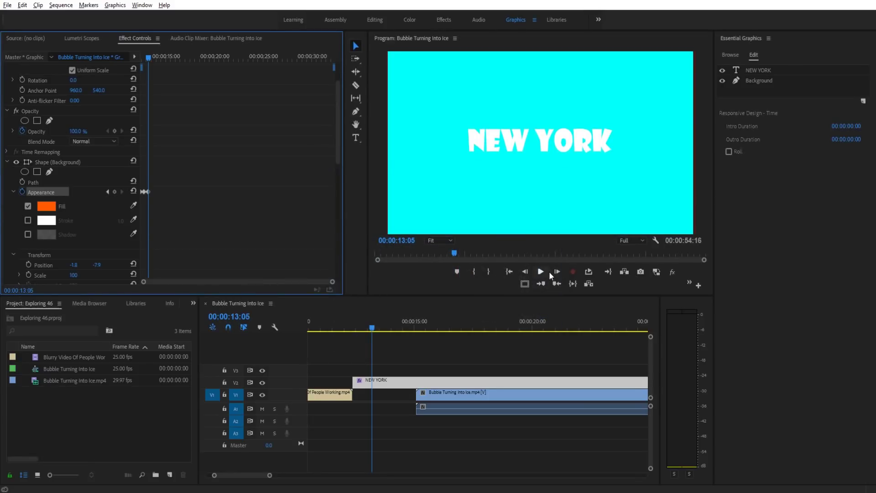
Step: Add a blue 0006FF background fill keyframe at 00:00:13:15
{"action": "left_click", "coordinate": [541, 272]}
{"action": "left_click", "coordinate": [409, 383]}
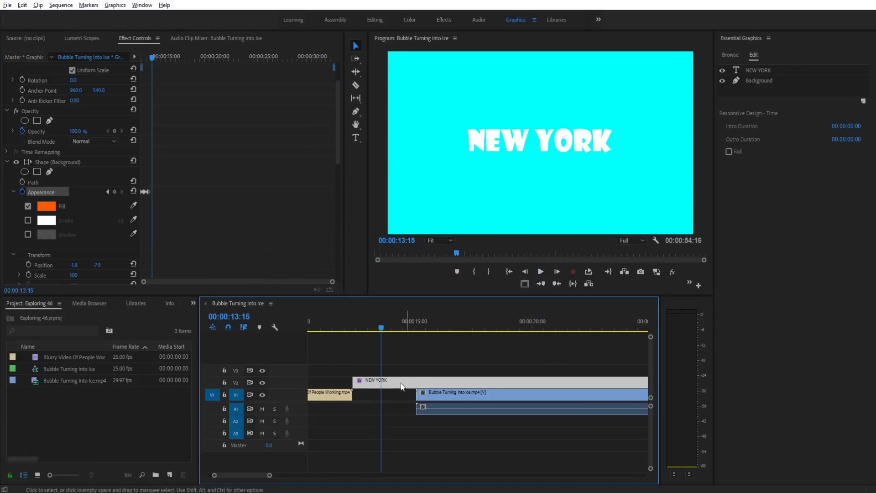
{"action": "left_click", "coordinate": [46, 208]}
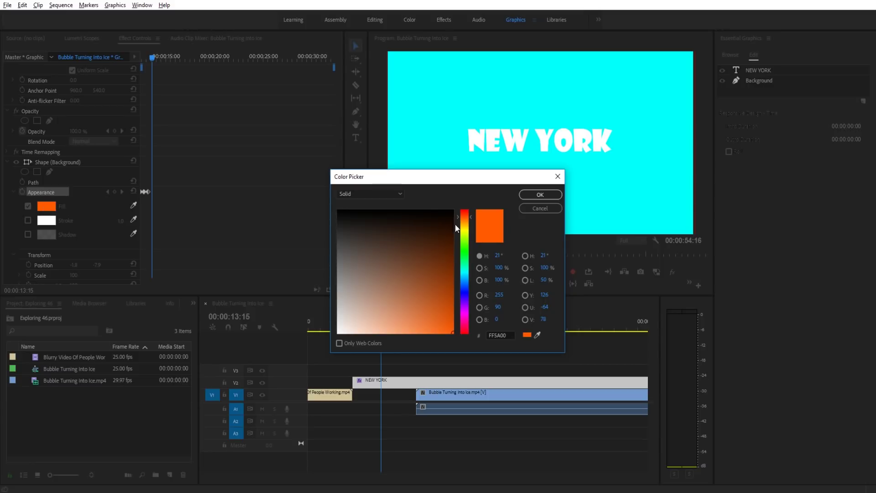
{"action": "left_click_drag", "start_coordinate": [463, 215], "coordinate": [465, 295]}
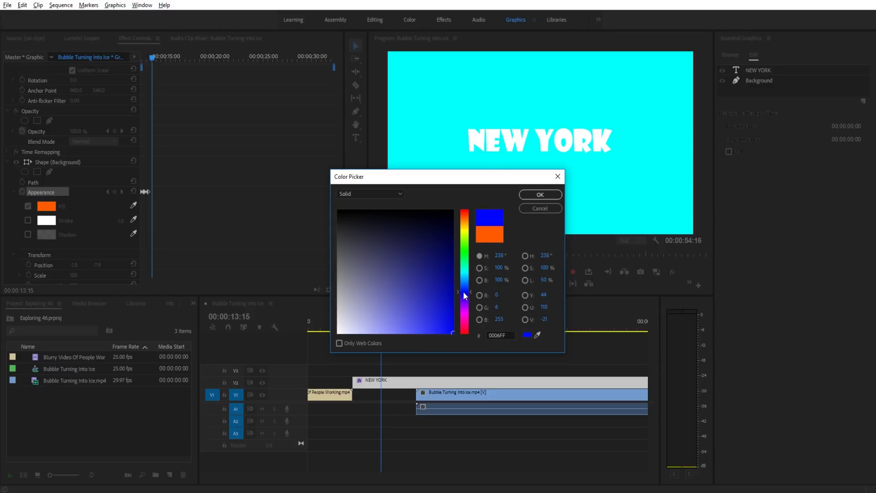
{"action": "left_click", "coordinate": [532, 196]}
Step: Add a magenta C000FF background fill keyframe at 00:00:14:00
{"action": "left_click", "coordinate": [540, 272]}
{"action": "left_click", "coordinate": [540, 272]}
{"action": "left_click", "coordinate": [46, 206]}
{"action": "left_click_drag", "start_coordinate": [467, 274], "coordinate": [468, 311]}
{"action": "left_click", "coordinate": [540, 194]}
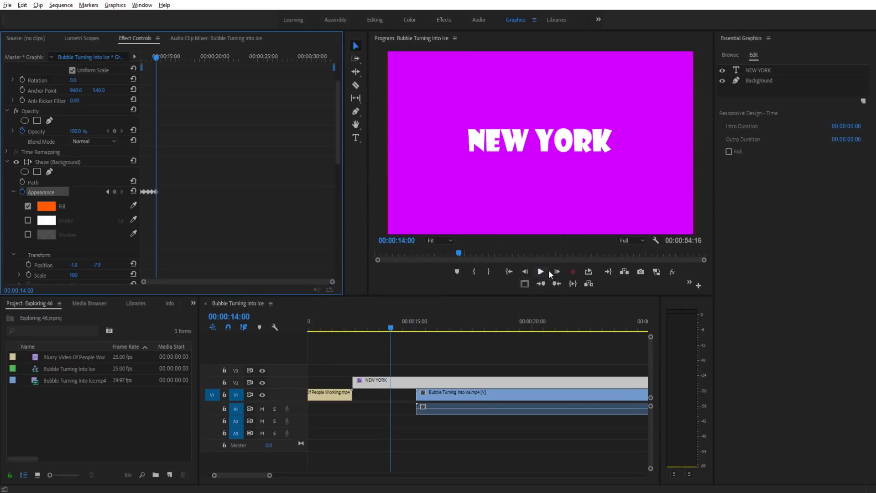
Step: Add a red background fill keyframe around 00:00:14:10, then return the playhead before the colour changes
{"action": "left_click", "coordinate": [541, 273]}
{"action": "left_click", "coordinate": [46, 206]}
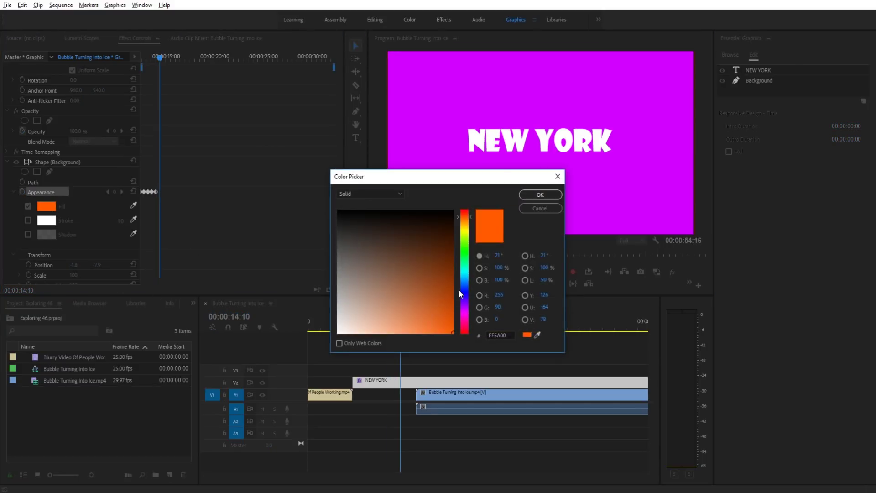
{"action": "left_click_drag", "start_coordinate": [461, 288], "coordinate": [478, 354]}
{"action": "left_click", "coordinate": [528, 196]}
{"action": "left_click_drag", "start_coordinate": [340, 331], "coordinate": [360, 336]}
Step: Cut the NEW YORK clip where the bubble video starts and delete its right part
{"action": "key", "text": "space"}
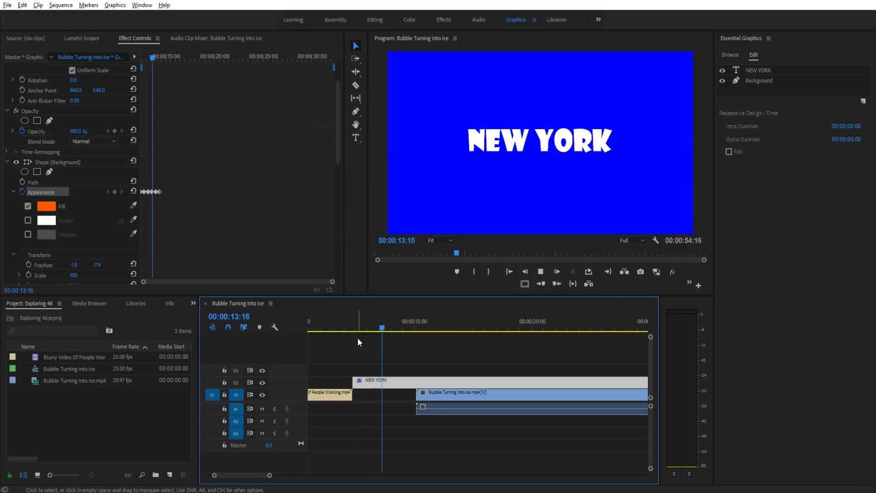
{"action": "key", "text": "space"}
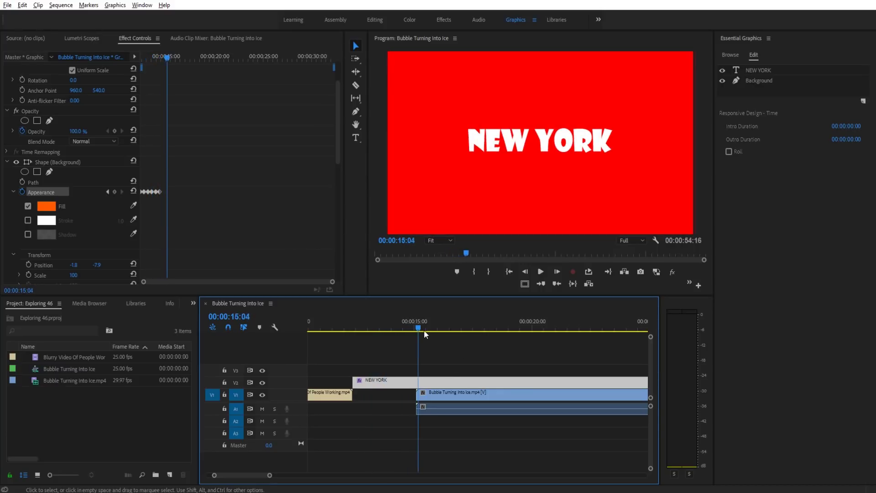
{"action": "key", "text": "c"}
{"action": "left_click", "coordinate": [416, 382]}
{"action": "key", "text": "v"}
{"action": "left_click", "coordinate": [441, 383]}
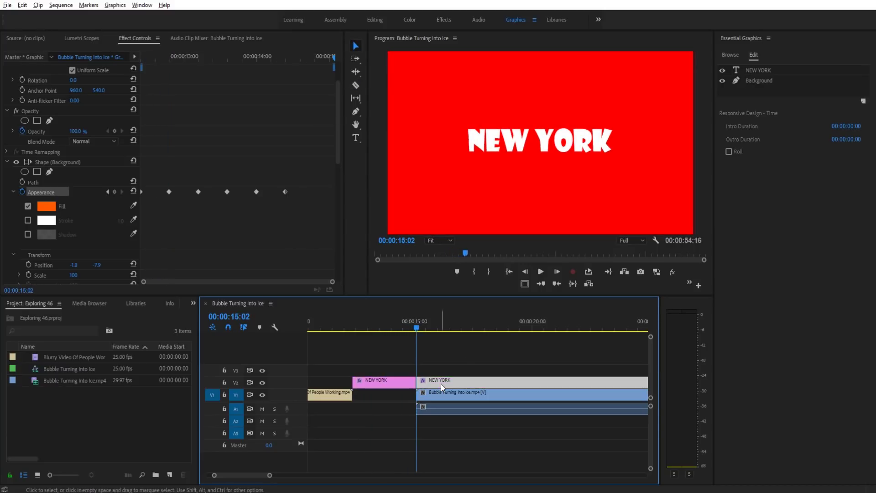
{"action": "key", "text": "Delete"}
Step: Preview the trimmed title, reselect the NEW YORK clip and save the project
{"action": "left_click", "coordinate": [348, 324]}
{"action": "key", "text": "space"}
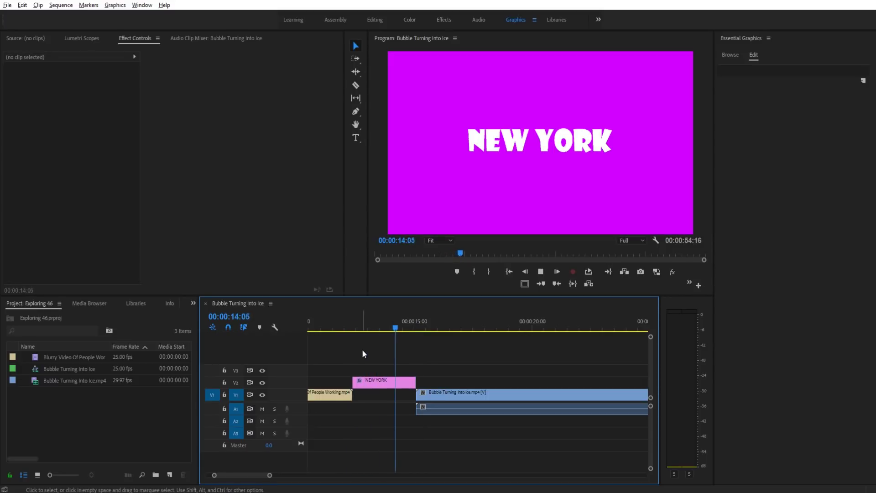
{"action": "key", "text": "space"}
{"action": "left_click", "coordinate": [363, 326]}
{"action": "left_click", "coordinate": [376, 380]}
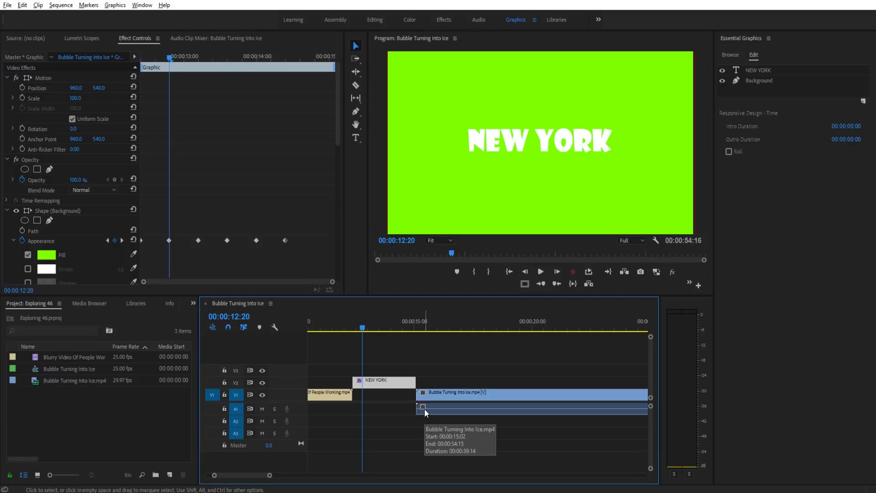
{"action": "key", "text": "ctrl+s"}
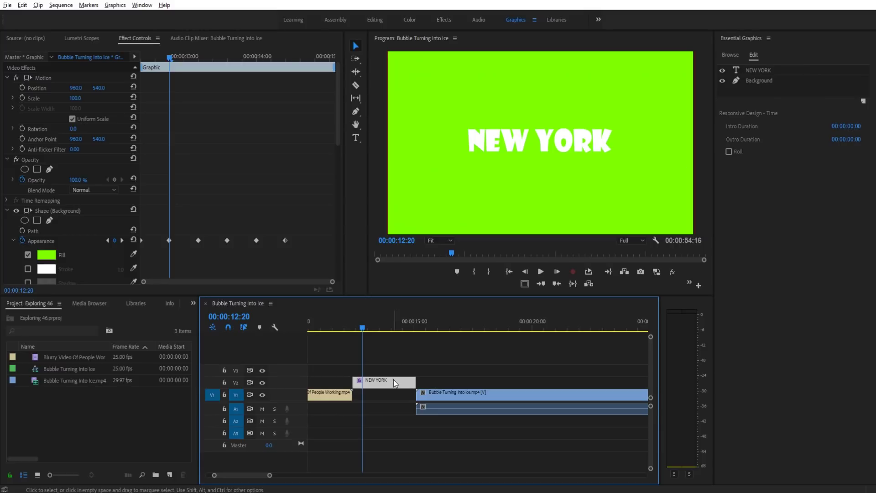
Step: Export the NEW YORK clip as motion graphics template 'Color Text Transition' and find it among local templates
{"action": "left_click", "coordinate": [736, 57]}
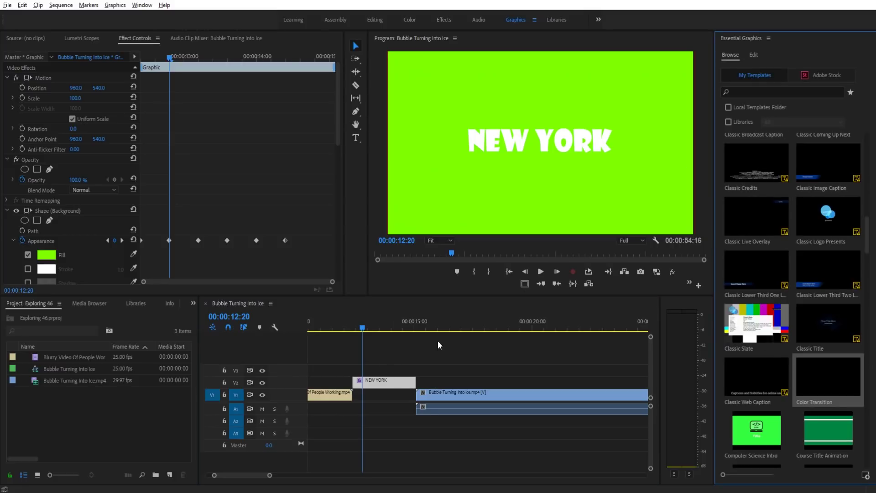
{"action": "right_click", "coordinate": [377, 384]}
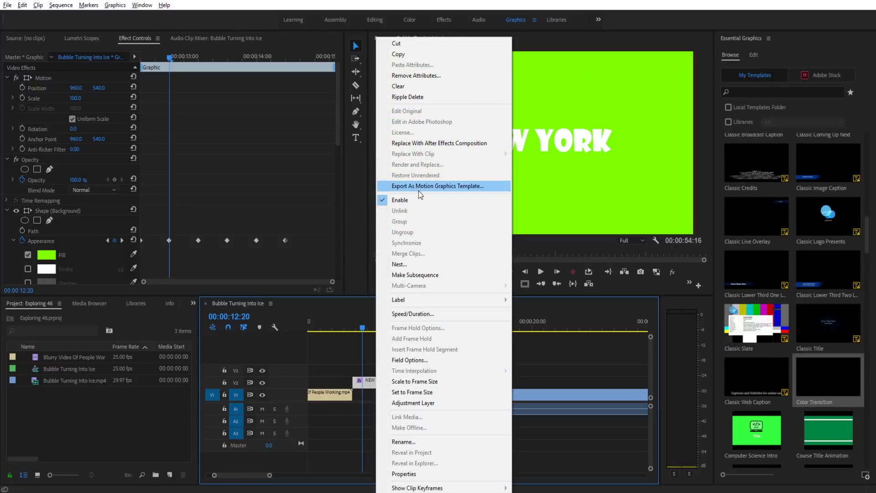
{"action": "left_click", "coordinate": [452, 186]}
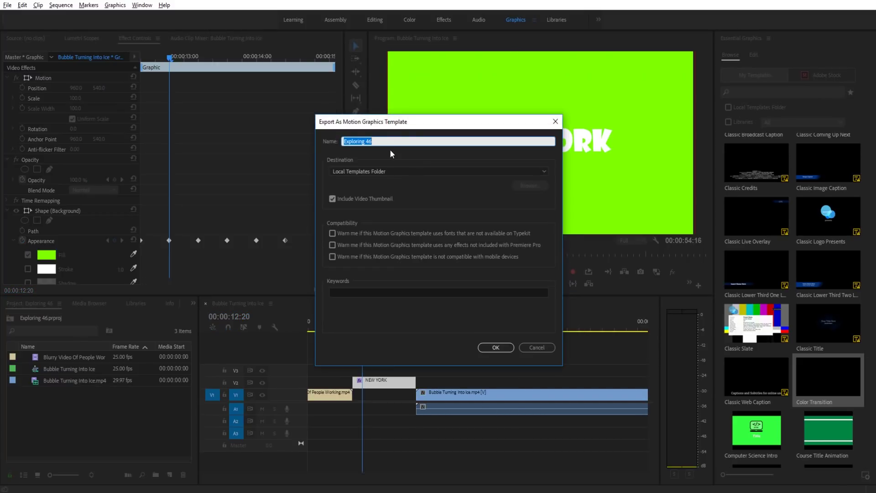
{"action": "type", "text": "Color Text Transition"}
{"action": "left_click", "coordinate": [505, 349]}
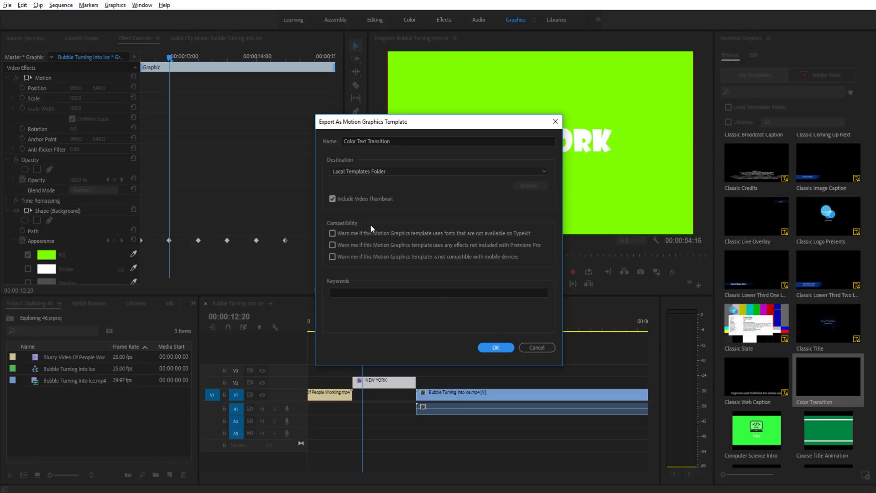
{"action": "left_click", "coordinate": [499, 350]}
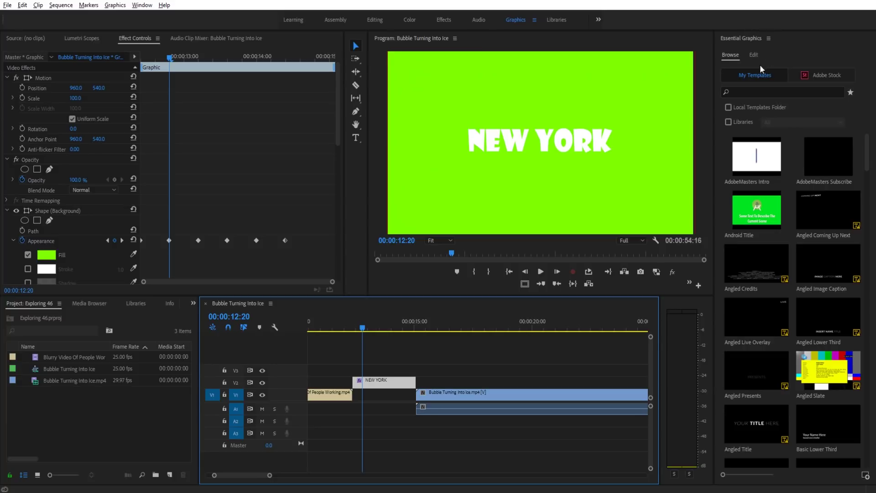
{"action": "scroll", "coordinate": [872, 186], "scroll_direction": "down", "scroll_amount": 5}
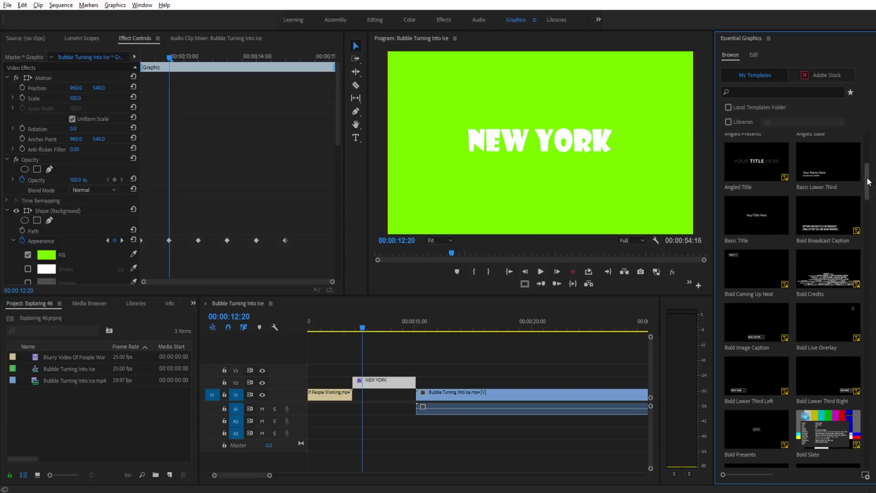
{"action": "left_click_drag", "start_coordinate": [872, 186], "coordinate": [870, 238]}
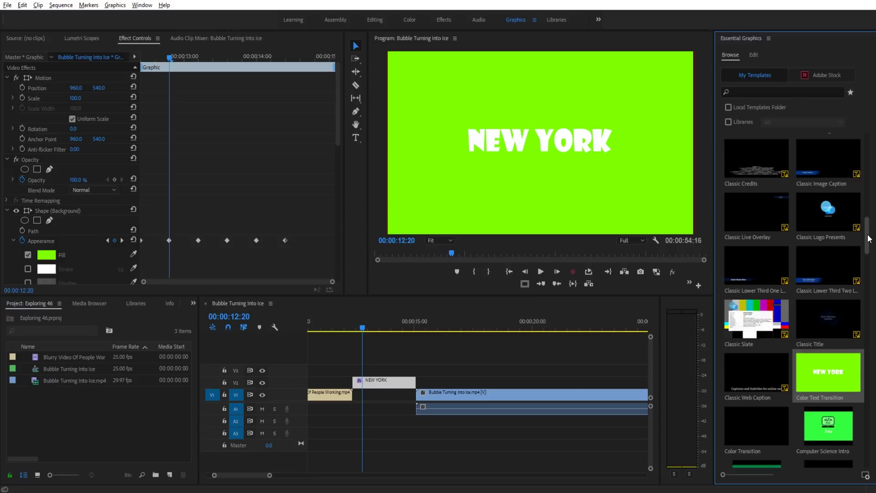
{"action": "scroll", "coordinate": [838, 337], "scroll_direction": "down", "scroll_amount": 2}
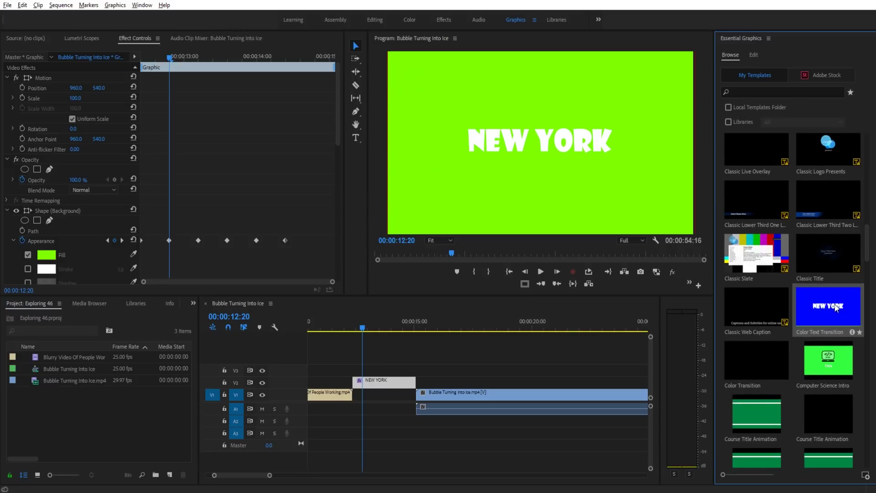
Step: Replace the NEW YORK clip on V2 with the Color Text Transition template and play it
{"action": "left_click", "coordinate": [372, 385]}
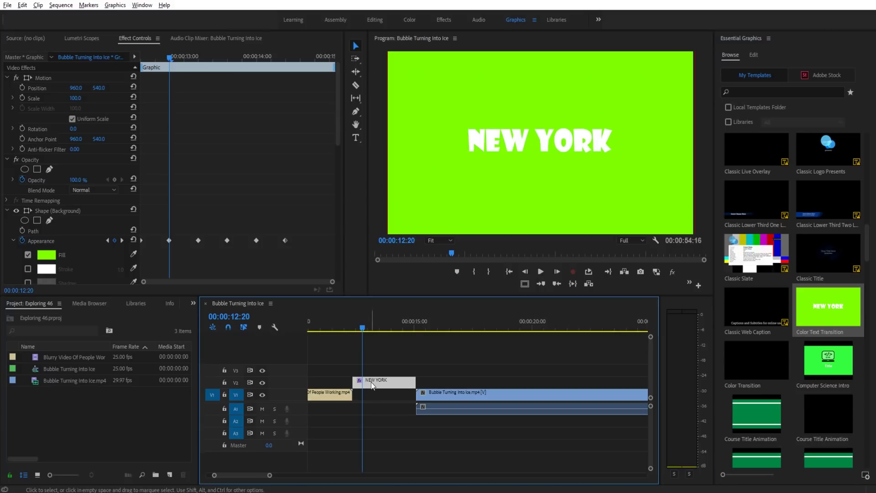
{"action": "key", "text": "Delete"}
{"action": "left_click_drag", "start_coordinate": [825, 317], "coordinate": [358, 387]}
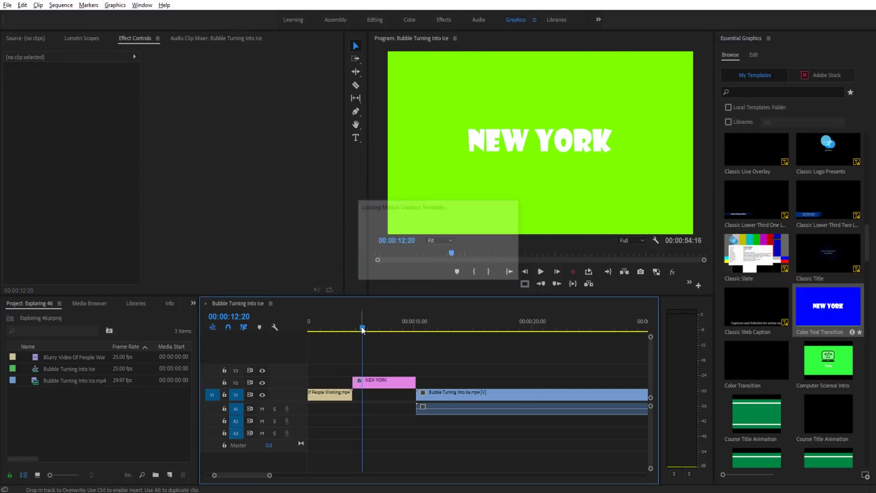
{"action": "left_click_drag", "start_coordinate": [362, 330], "coordinate": [342, 330]}
{"action": "key", "text": "space"}
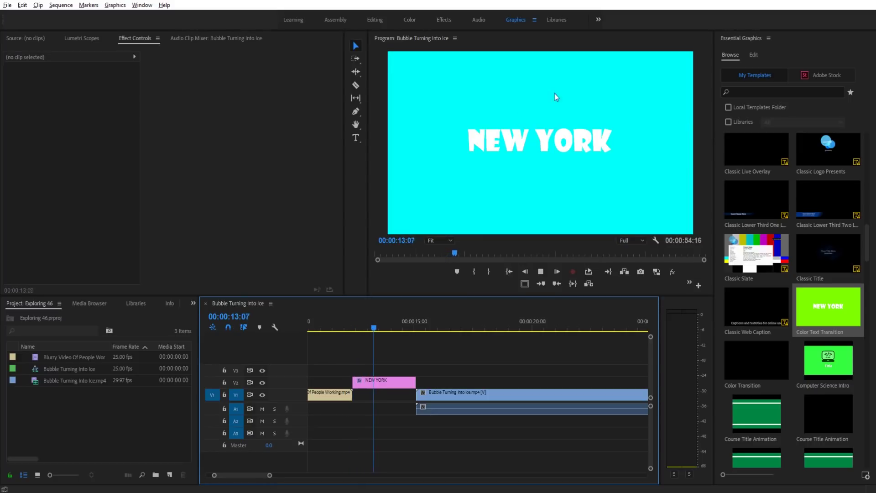
{"action": "left_click", "coordinate": [378, 385]}
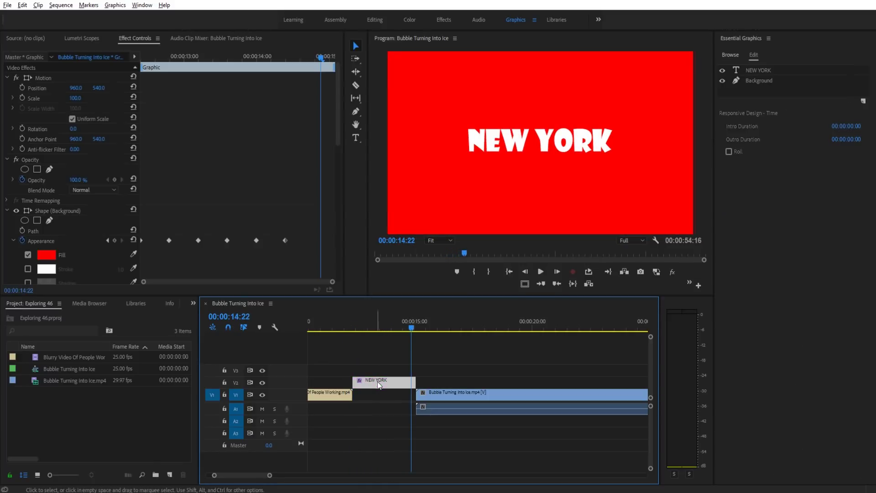
Step: Change the title text to 'Ohio' and preview the edited title
{"action": "left_click", "coordinate": [757, 71]}
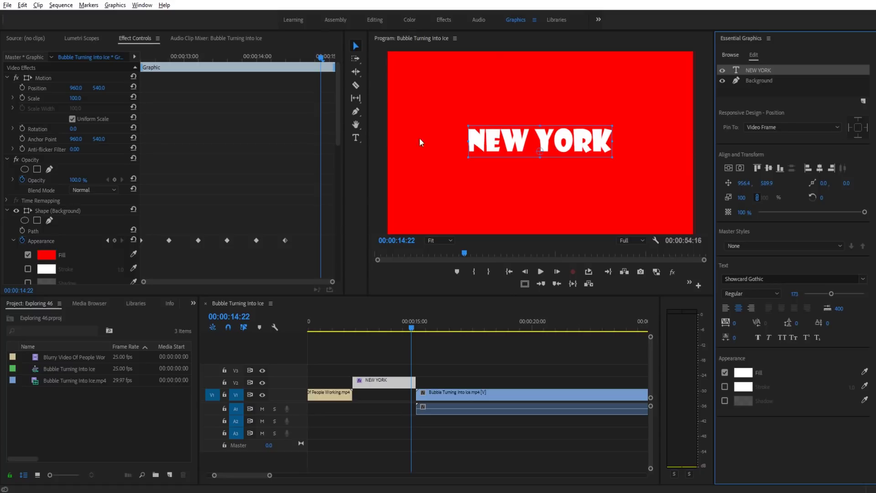
{"action": "left_click", "coordinate": [356, 138]}
{"action": "double_click", "coordinate": [546, 133]}
{"action": "key", "text": "ctrl+a"}
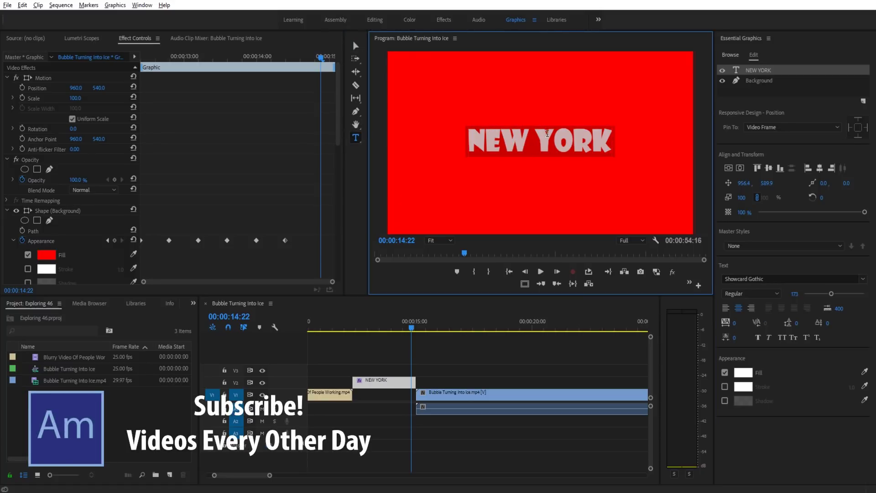
{"action": "type", "text": "Ohio"}
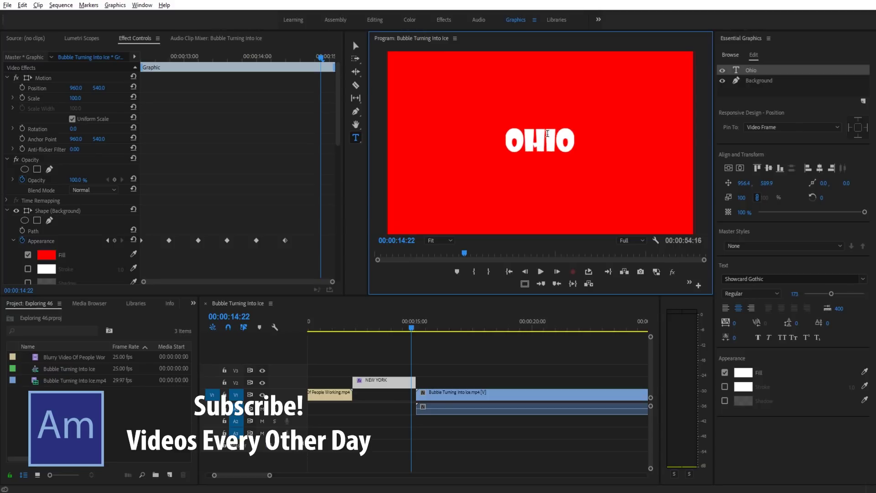
{"action": "left_click", "coordinate": [429, 347]}
{"action": "left_click", "coordinate": [365, 321]}
{"action": "key", "text": "space"}
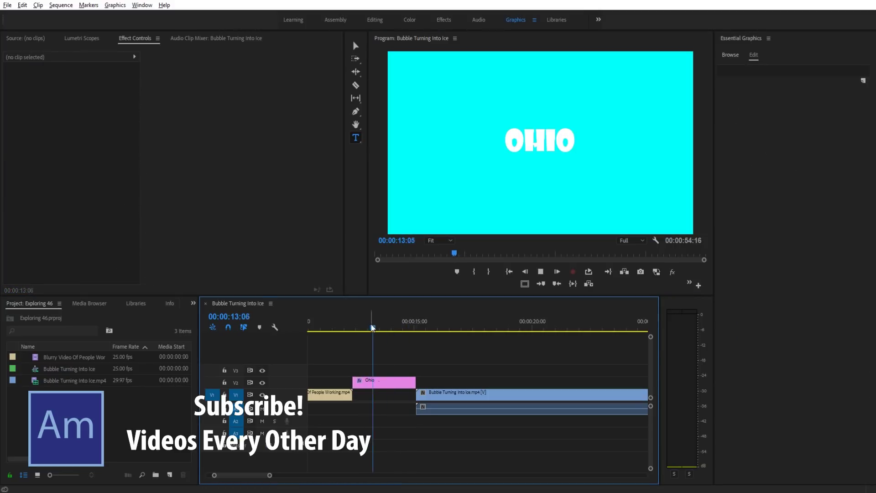
{"action": "left_click", "coordinate": [388, 382]}
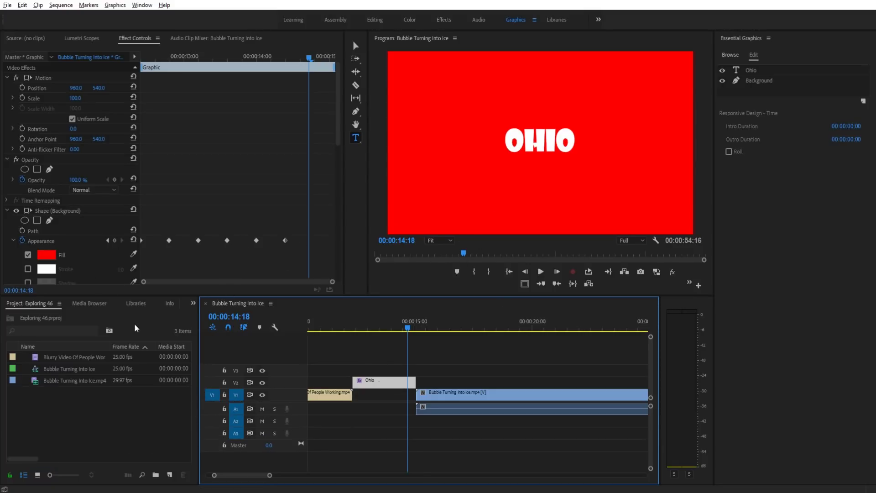
Step: Drag Color Balance (HLS) from Video Effects > Color Correction onto the Ohio clip and reveal its settings
{"action": "left_click", "coordinate": [193, 303]}
{"action": "left_click", "coordinate": [210, 355]}
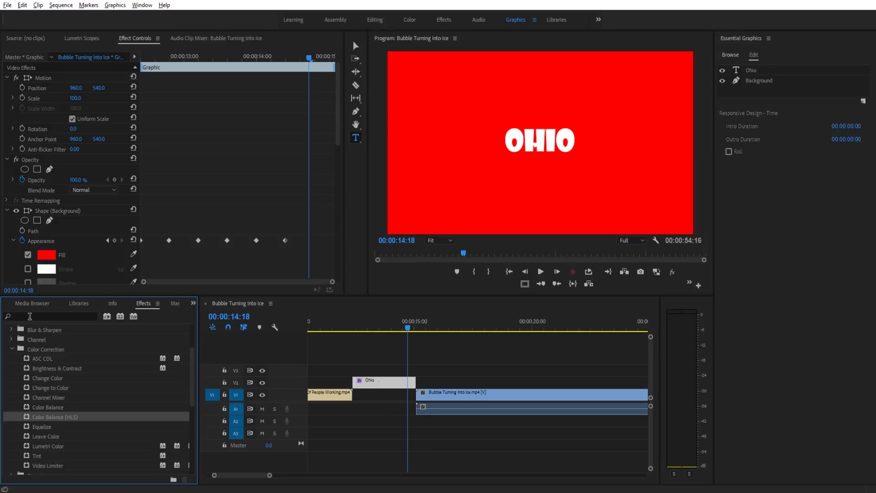
{"action": "left_click", "coordinate": [36, 350]}
{"action": "scroll", "coordinate": [41, 354], "scroll_direction": "up", "scroll_amount": 2}
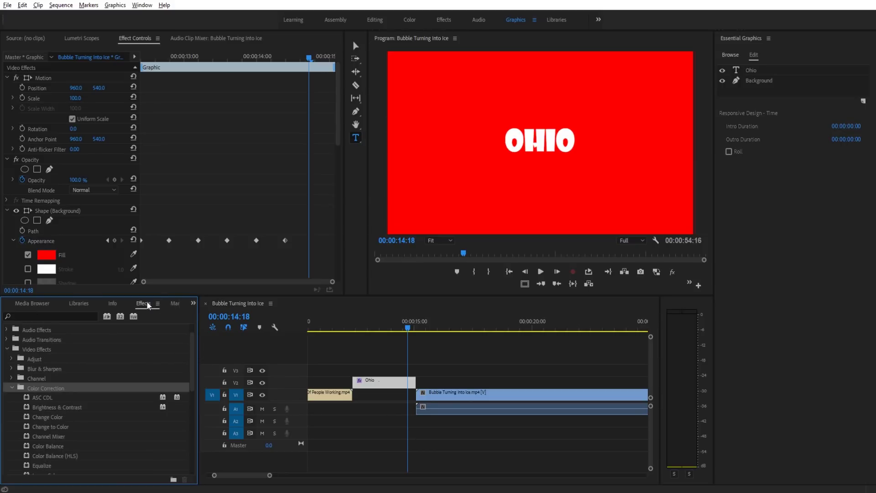
{"action": "scroll", "coordinate": [59, 431], "scroll_direction": "down", "scroll_amount": 1}
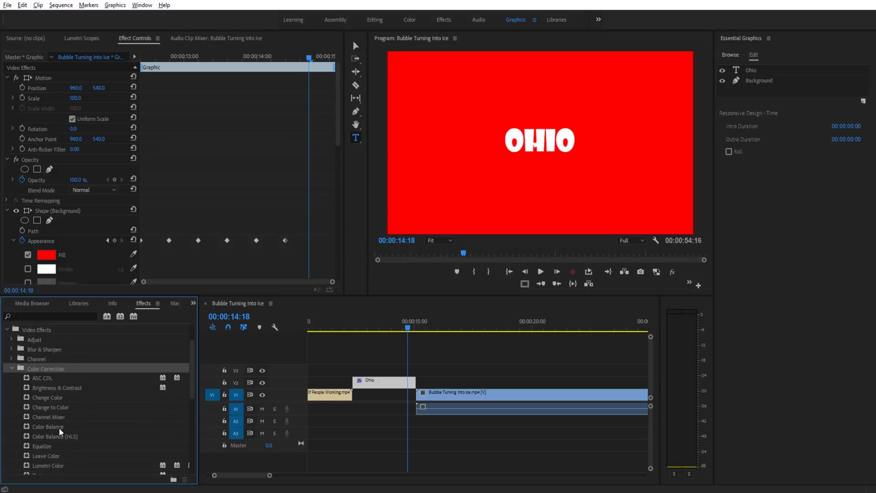
{"action": "left_click", "coordinate": [42, 438]}
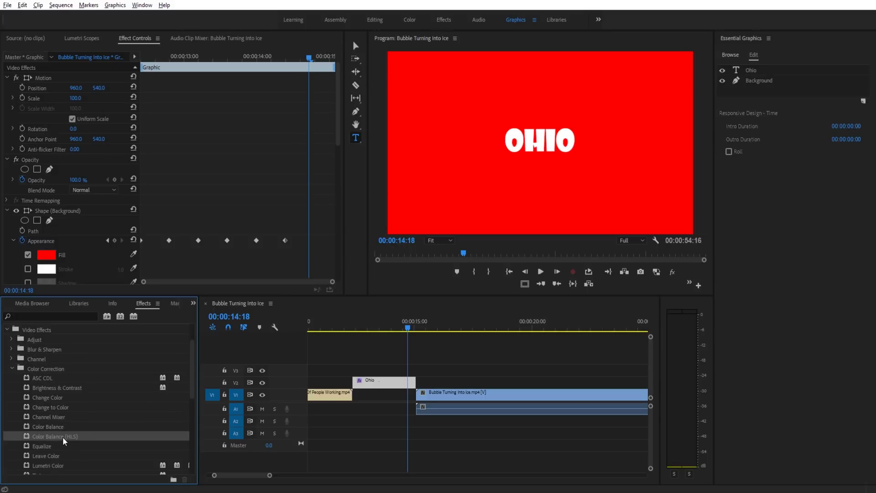
{"action": "left_click_drag", "start_coordinate": [48, 437], "coordinate": [374, 382]}
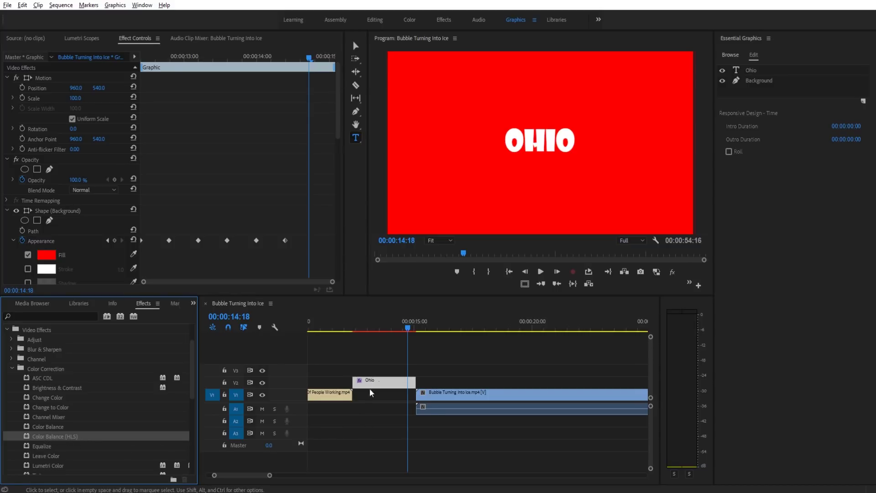
{"action": "left_click", "coordinate": [20, 242]}
{"action": "left_click", "coordinate": [7, 211]}
{"action": "left_click", "coordinate": [6, 211]}
{"action": "scroll", "coordinate": [218, 242], "scroll_direction": "down", "scroll_amount": 10}
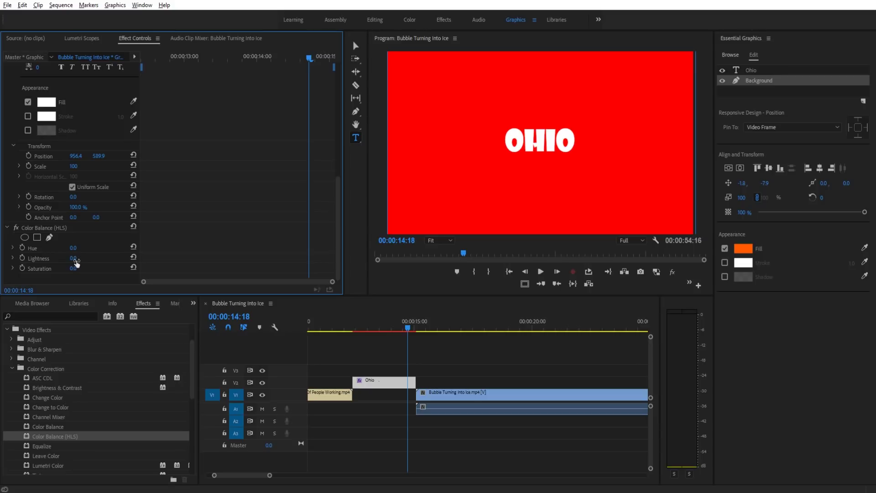
Step: Shift the Color Balance (HLS) hue to 37° and preview the title
{"action": "left_click_drag", "start_coordinate": [73, 248], "coordinate": [102, 248]}
{"action": "left_click_drag", "start_coordinate": [354, 327], "coordinate": [353, 327]}
{"action": "key", "text": "space"}
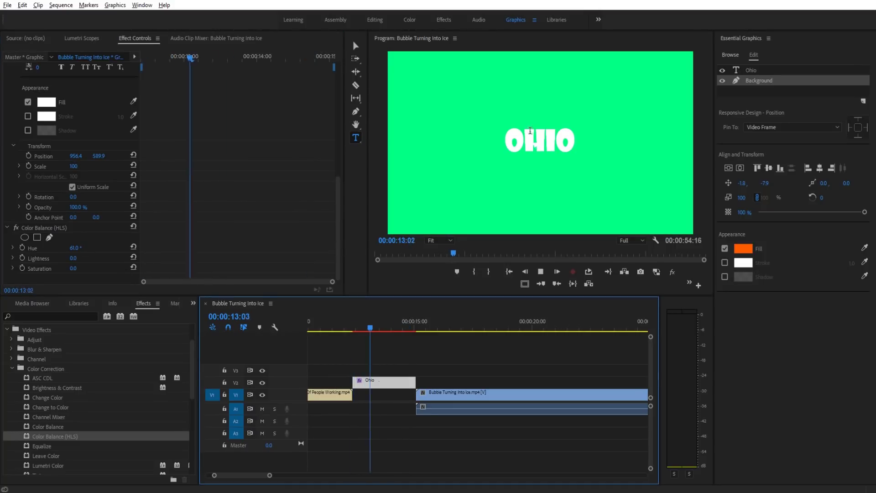
{"action": "key", "text": "space"}
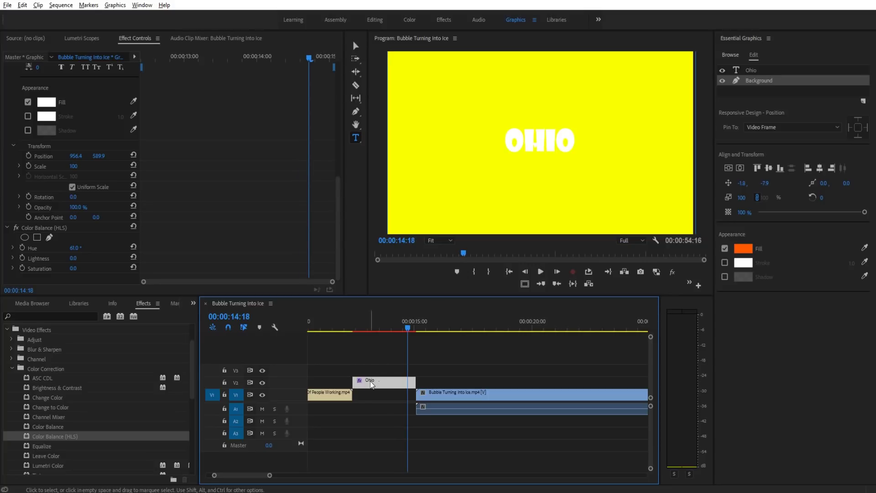
Step: Check the text fill colour without changing it and replay the colour-cycling title
{"action": "scroll", "coordinate": [149, 176], "scroll_direction": "up", "scroll_amount": 2}
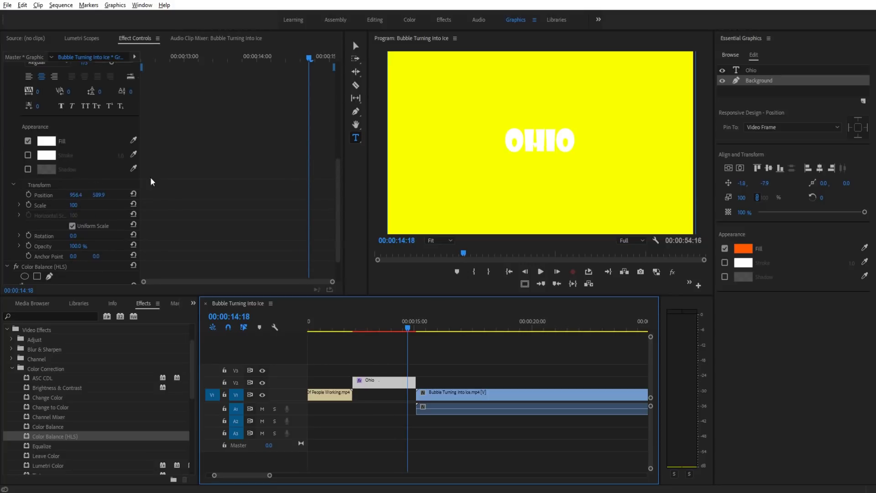
{"action": "left_click", "coordinate": [47, 140]}
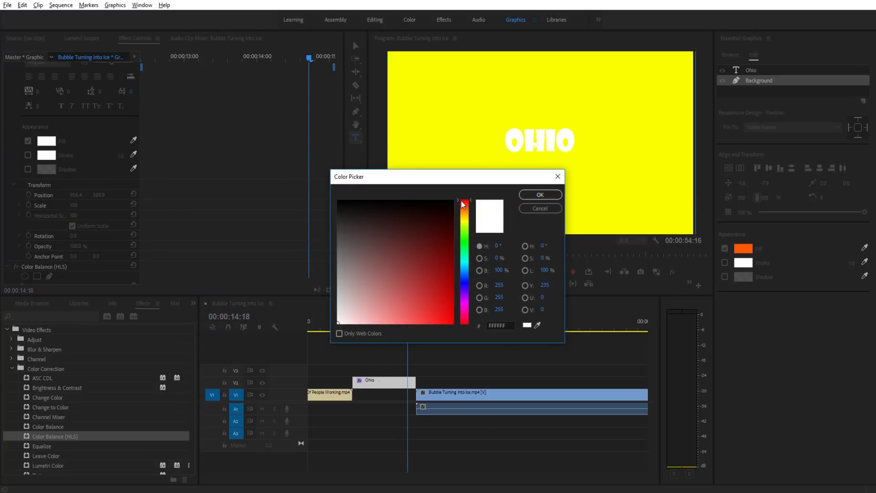
{"action": "left_click", "coordinate": [540, 208]}
{"action": "key", "text": "space"}
{"action": "left_click", "coordinate": [347, 322]}
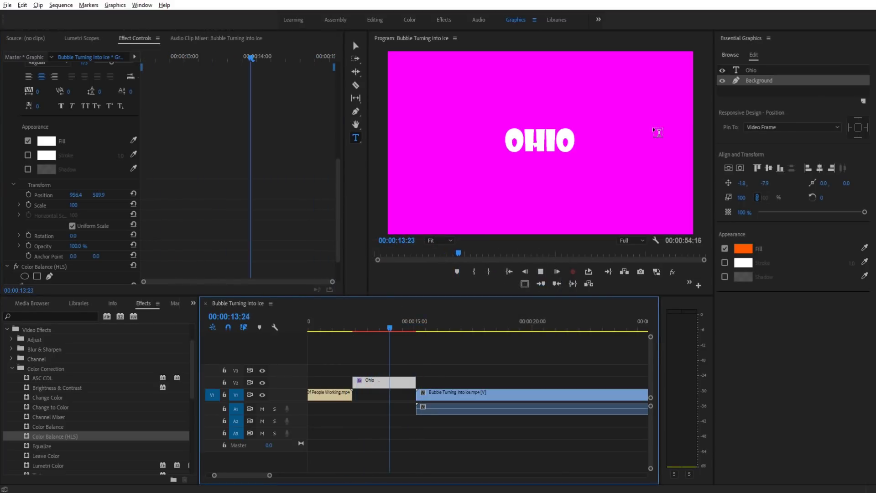
{"action": "key", "text": "space"}
{"action": "left_click", "coordinate": [347, 327]}
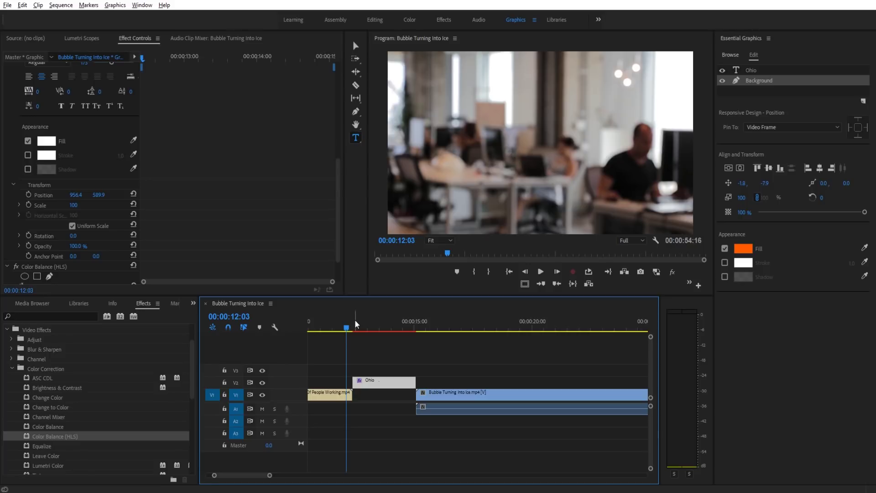
{"action": "mouse_move", "coordinate": [362, 321]}
{"action": "left_mouse_down"}
{"action": "mouse_move", "coordinate": [395, 321]}
{"action": "mouse_move", "coordinate": [357, 330]}
{"action": "left_mouse_up"}
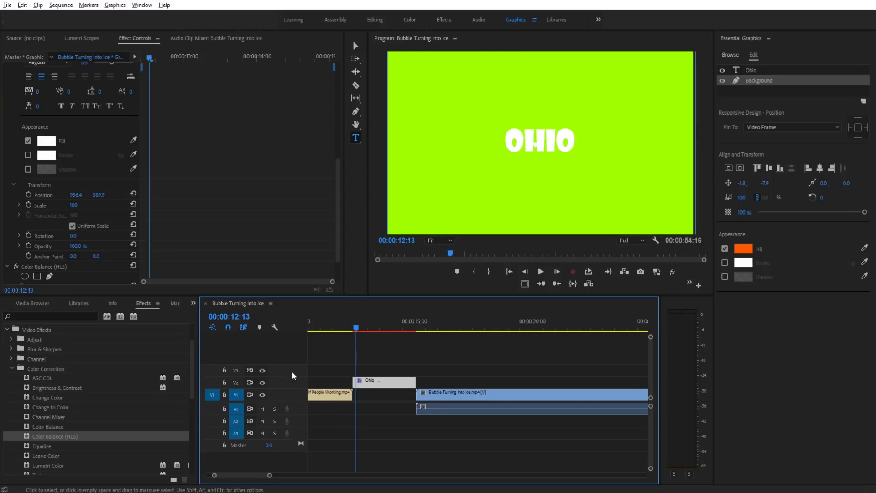
{"action": "scroll", "coordinate": [68, 269], "scroll_direction": "down", "scroll_amount": 4}
Step: Change the hue to 231° and preview the title
{"action": "left_click_drag", "start_coordinate": [76, 248], "coordinate": [153, 249]}
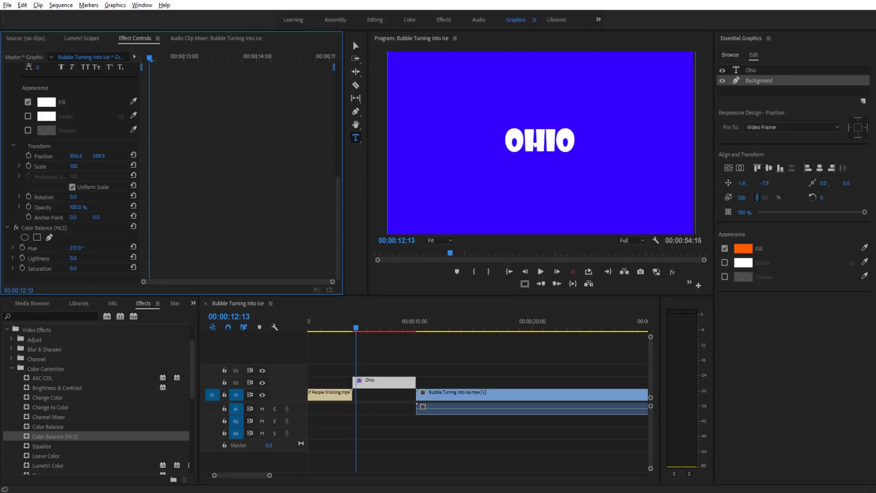
{"action": "left_click", "coordinate": [351, 328]}
{"action": "key", "text": "space"}
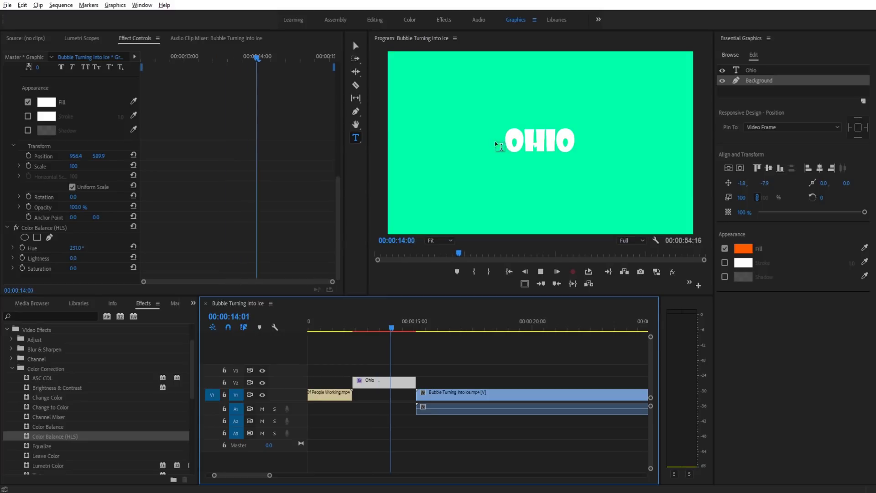
{"action": "left_click", "coordinate": [362, 327]}
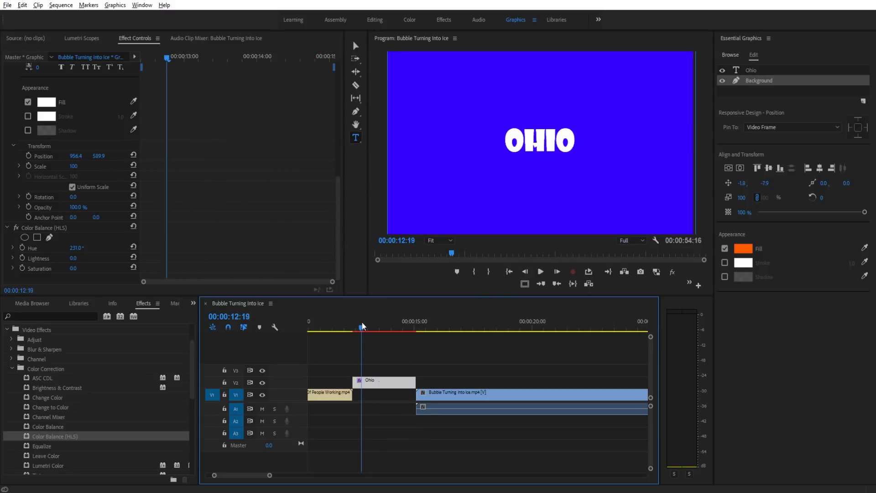
Step: Raise Lightness to 69 for pastel colours and preview the result
{"action": "left_click_drag", "start_coordinate": [70, 262], "coordinate": [102, 262]}
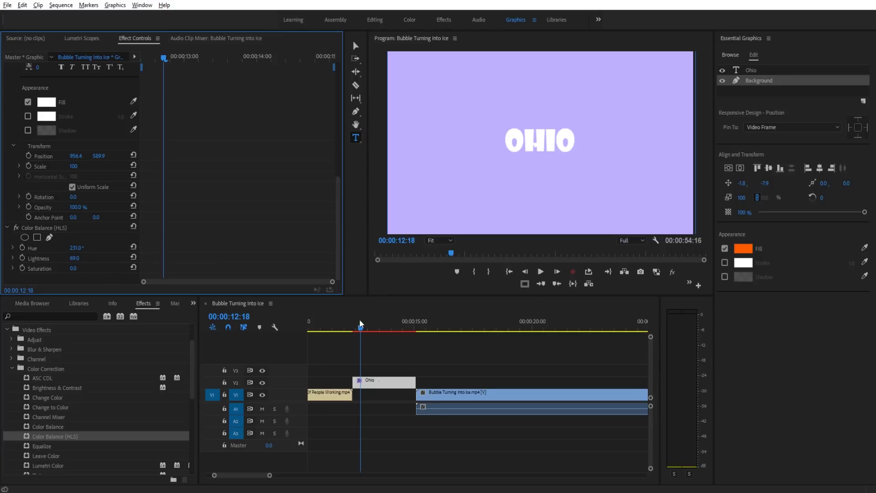
{"action": "mouse_move", "coordinate": [361, 326]}
{"action": "left_mouse_down"}
{"action": "mouse_move", "coordinate": [350, 326]}
{"action": "mouse_move", "coordinate": [361, 321]}
{"action": "left_mouse_up"}
{"action": "key", "text": "space"}
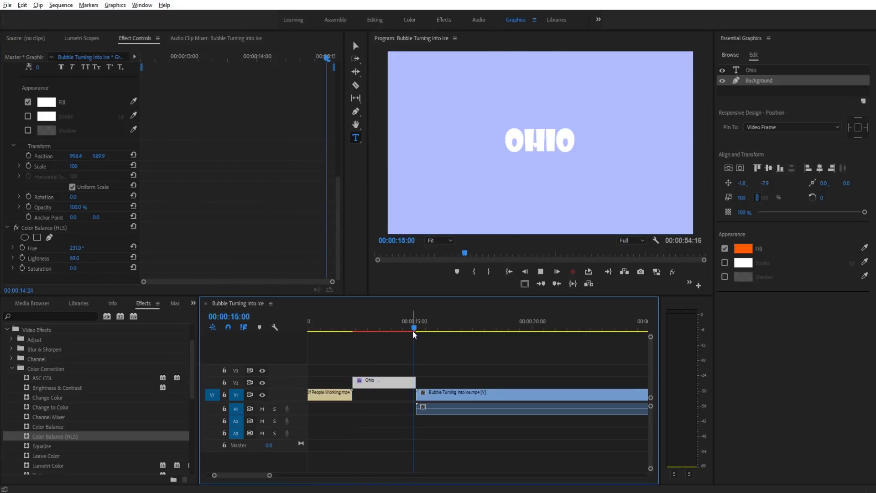
{"action": "mouse_move", "coordinate": [378, 325]}
{"action": "left_mouse_down"}
{"action": "mouse_move", "coordinate": [350, 327]}
{"action": "mouse_move", "coordinate": [374, 330]}
{"action": "mouse_move", "coordinate": [365, 334]}
{"action": "left_mouse_up"}
{"action": "left_click", "coordinate": [528, 145]}
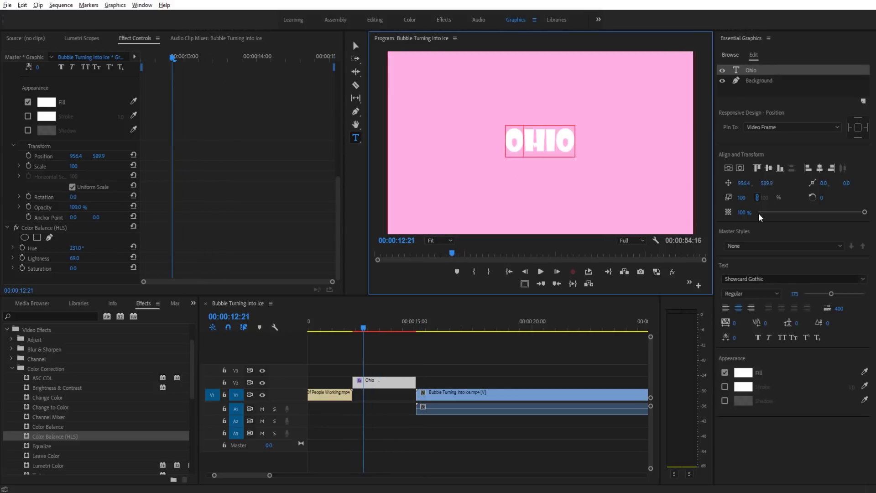
Step: Enable a black stroke of width 7 on the OHIO text
{"action": "left_click", "coordinate": [725, 387]}
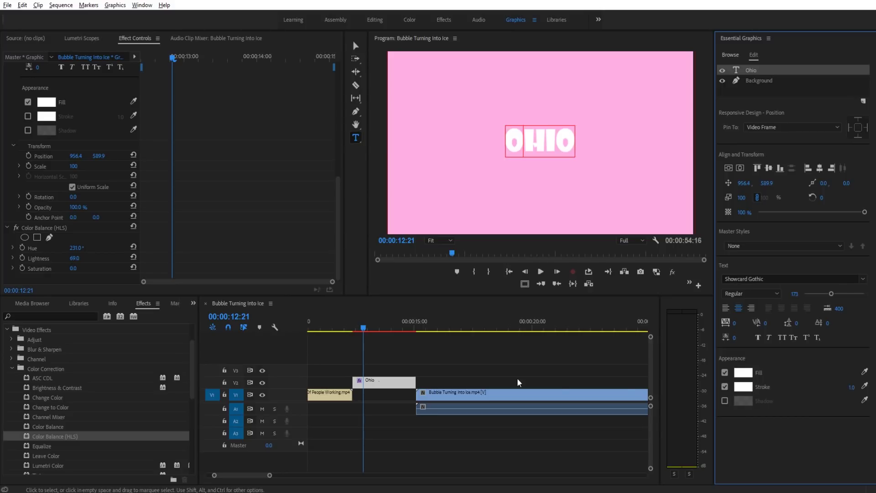
{"action": "left_click", "coordinate": [743, 386]}
{"action": "left_click", "coordinate": [363, 242]}
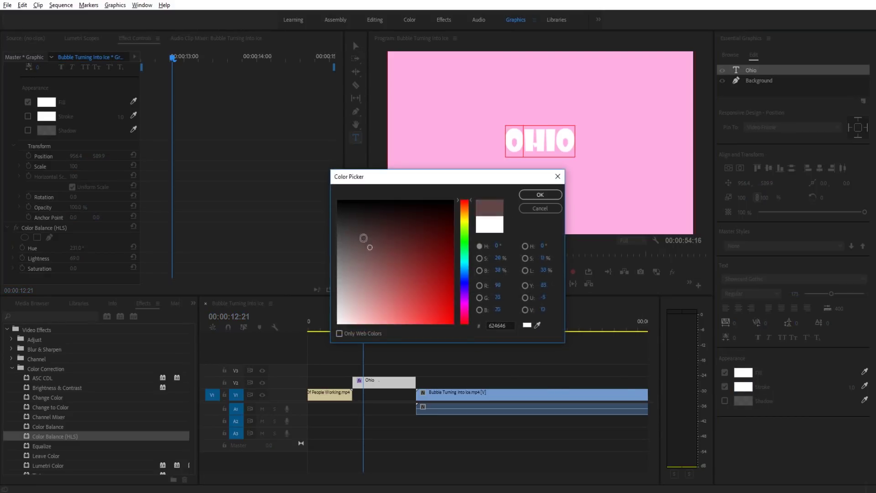
{"action": "left_click", "coordinate": [541, 194]}
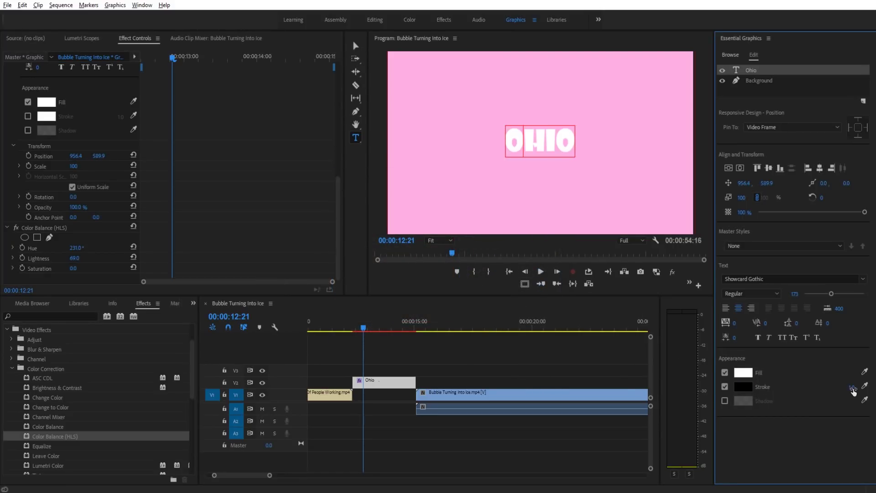
{"action": "left_click_drag", "start_coordinate": [853, 387], "coordinate": [867, 388]}
Step: Select all OHIO letters and apply the black stroke, adjusting its thickness to 20
{"action": "left_click", "coordinate": [525, 142]}
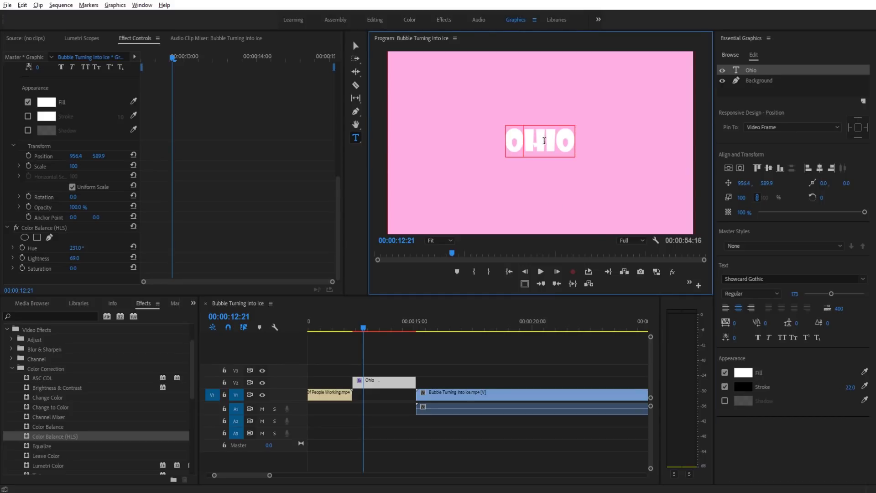
{"action": "double_click", "coordinate": [535, 141]}
{"action": "left_click", "coordinate": [725, 386]}
{"action": "left_click", "coordinate": [744, 387]}
{"action": "left_click_drag", "start_coordinate": [360, 274], "coordinate": [290, 153]}
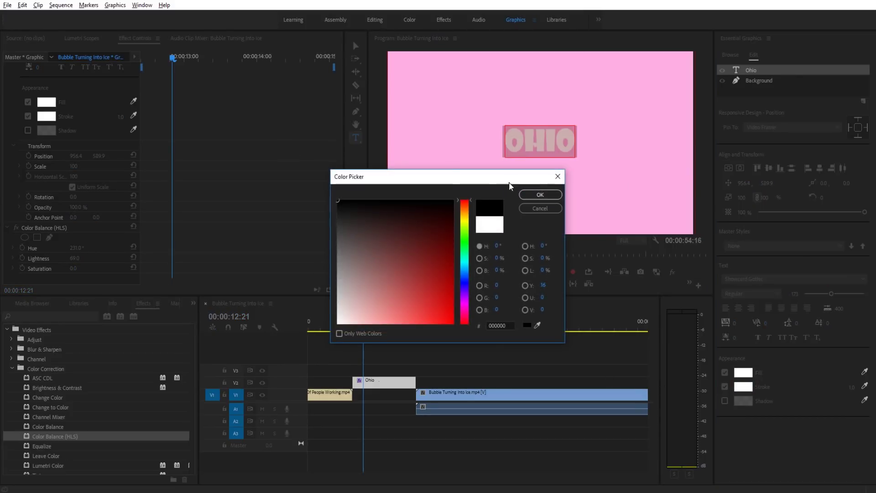
{"action": "left_click", "coordinate": [537, 195]}
{"action": "left_click_drag", "start_coordinate": [853, 388], "coordinate": [796, 386]}
{"action": "left_click", "coordinate": [516, 426]}
{"action": "left_click_drag", "start_coordinate": [363, 321], "coordinate": [354, 321]}
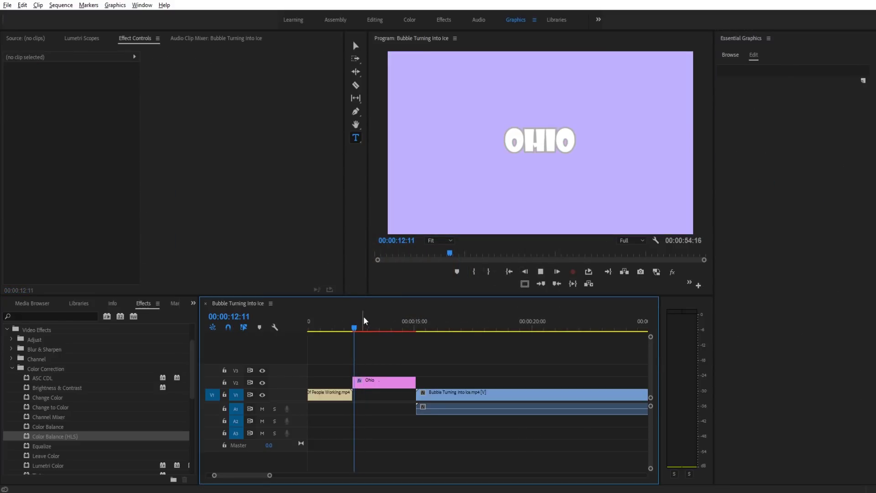
Step: Play the pastel OHIO title twice from before its start, then select the Ohio clip
{"action": "key", "text": "space"}
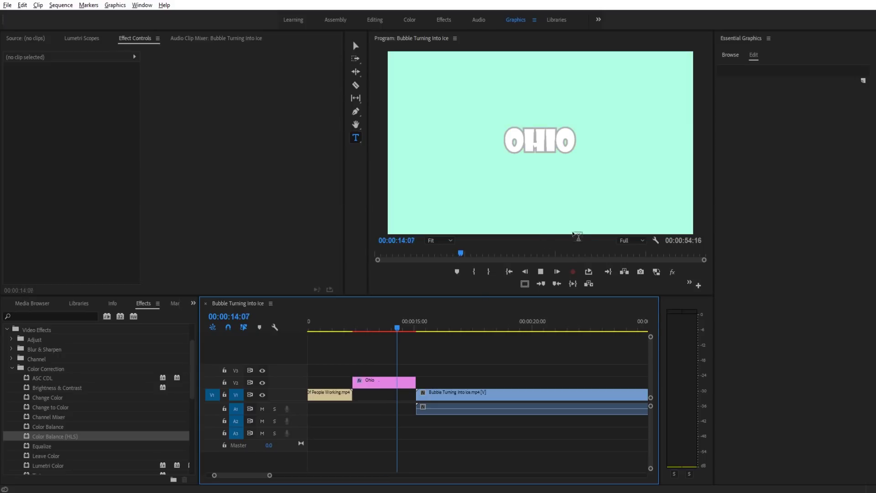
{"action": "left_click", "coordinate": [342, 319]}
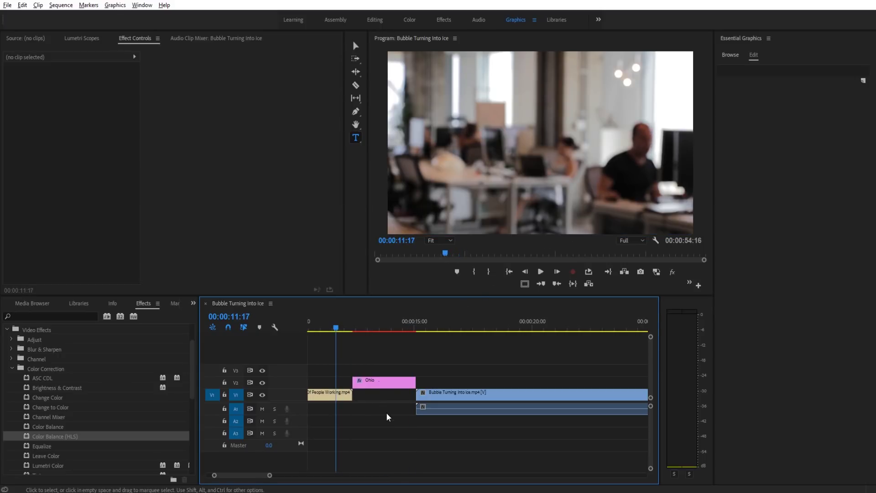
{"action": "key", "text": "space"}
{"action": "key", "text": "space"}
{"action": "left_click", "coordinate": [386, 382]}
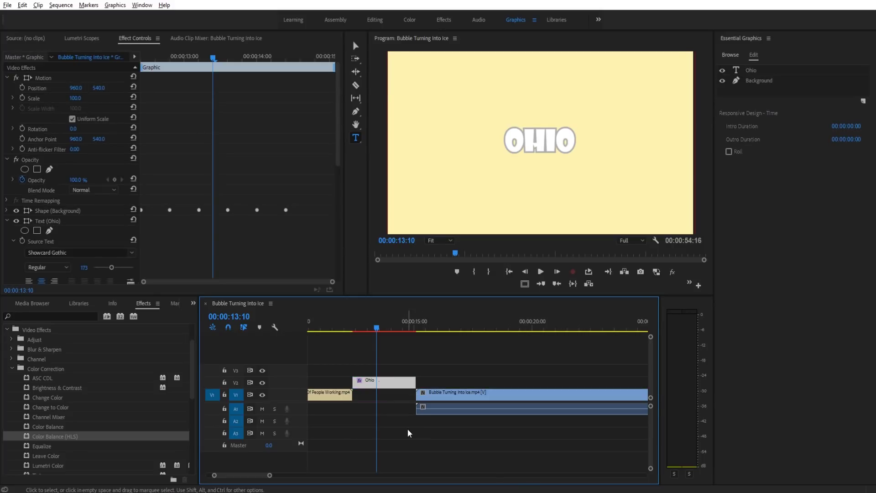